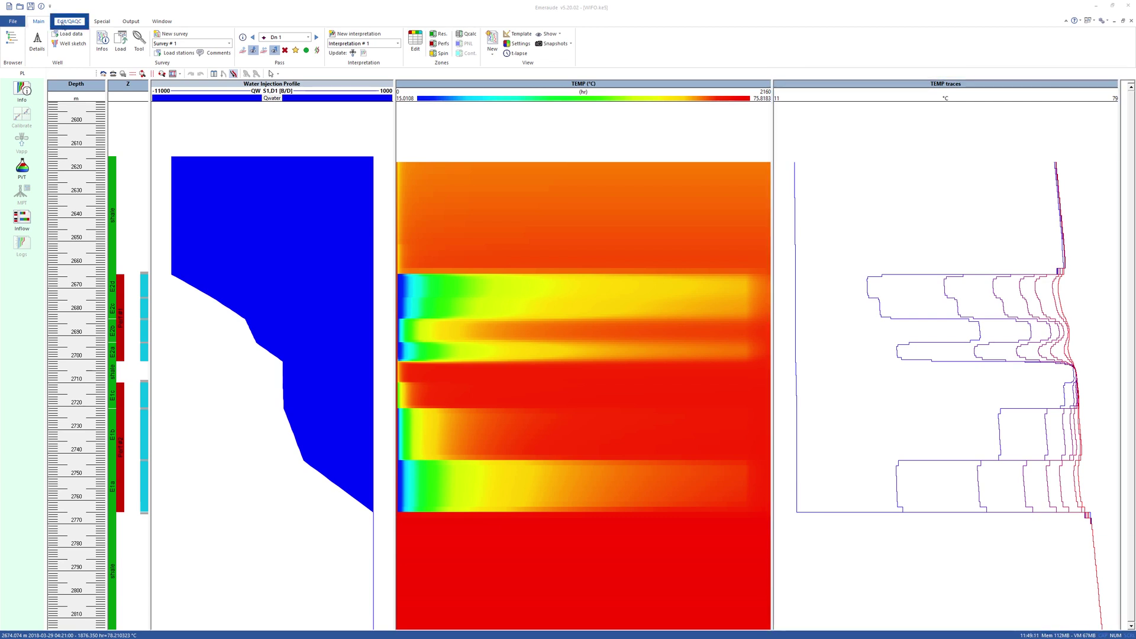
- Identify the 43-hour trace as TEMP_001 with Edit/QAQC Pick nearest, then close Browser 1
{"action": "left_click", "coordinate": [65, 22]}
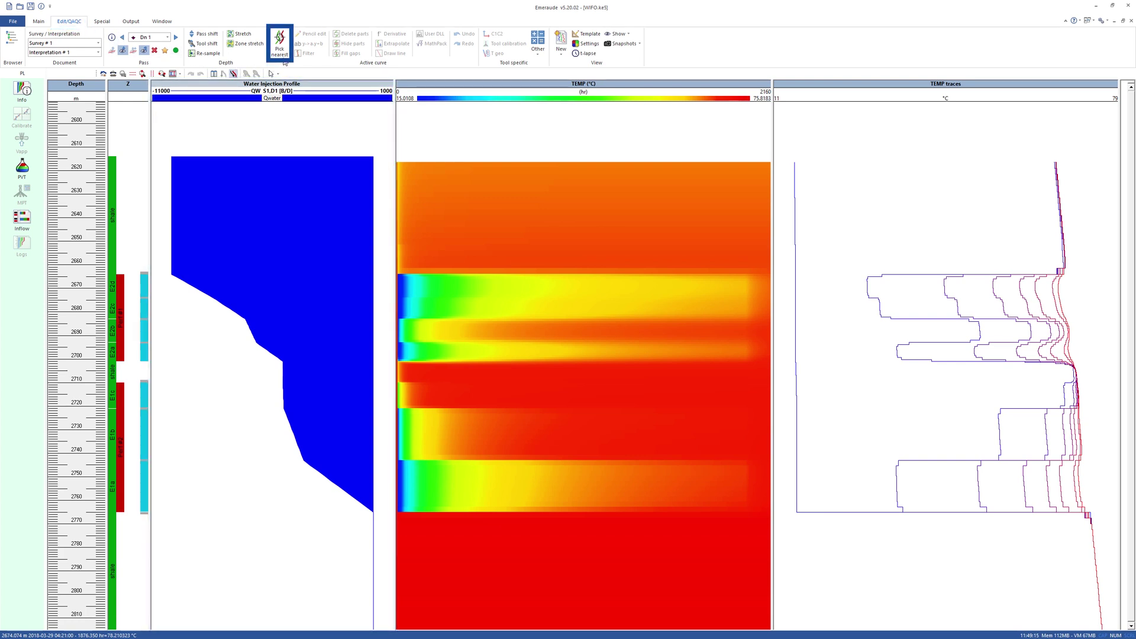
{"action": "left_click", "coordinate": [282, 53]}
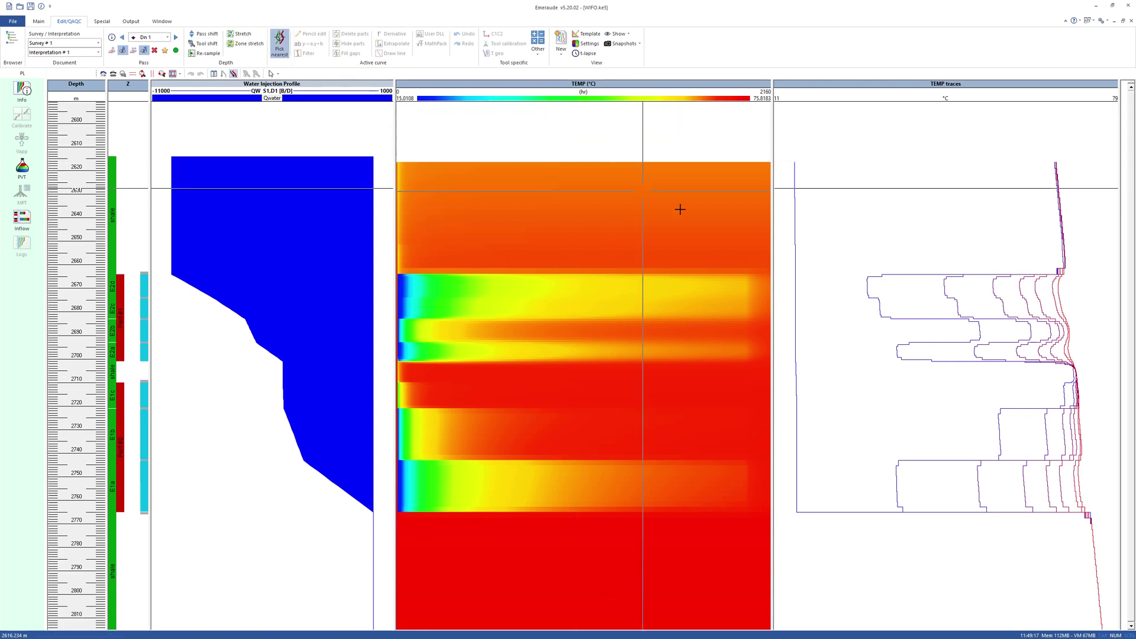
{"action": "left_click", "coordinate": [856, 276]}
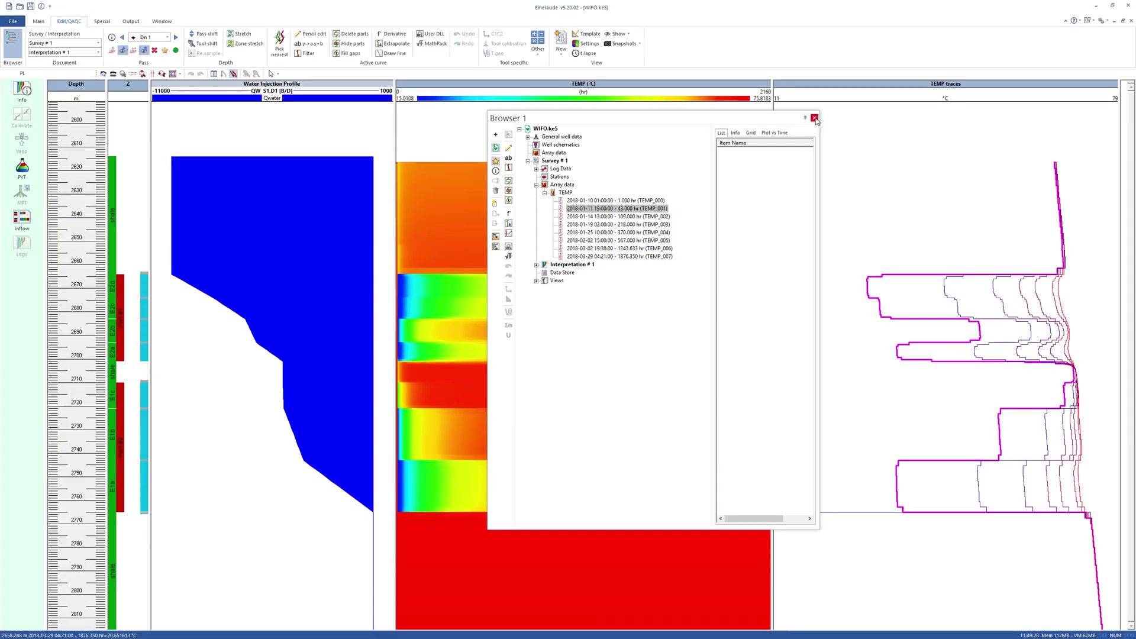
{"action": "left_click", "coordinate": [815, 119]}
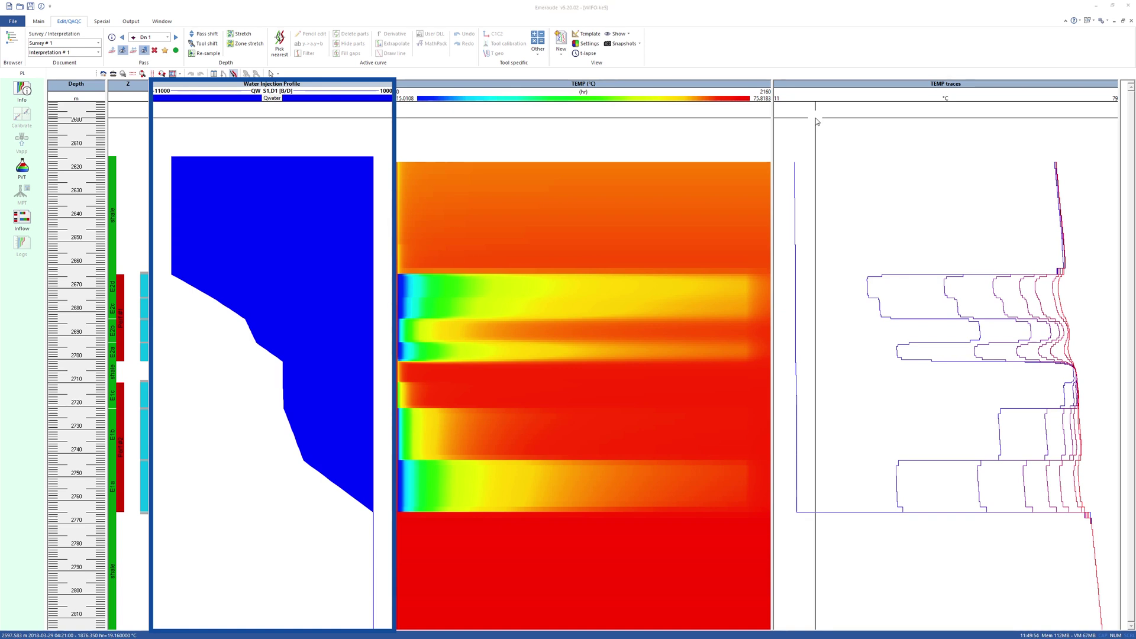
- Open Interpretation Settings from Info, review the Spinners tab, and show the Reference channels tab
{"action": "left_click", "coordinate": [429, 116]}
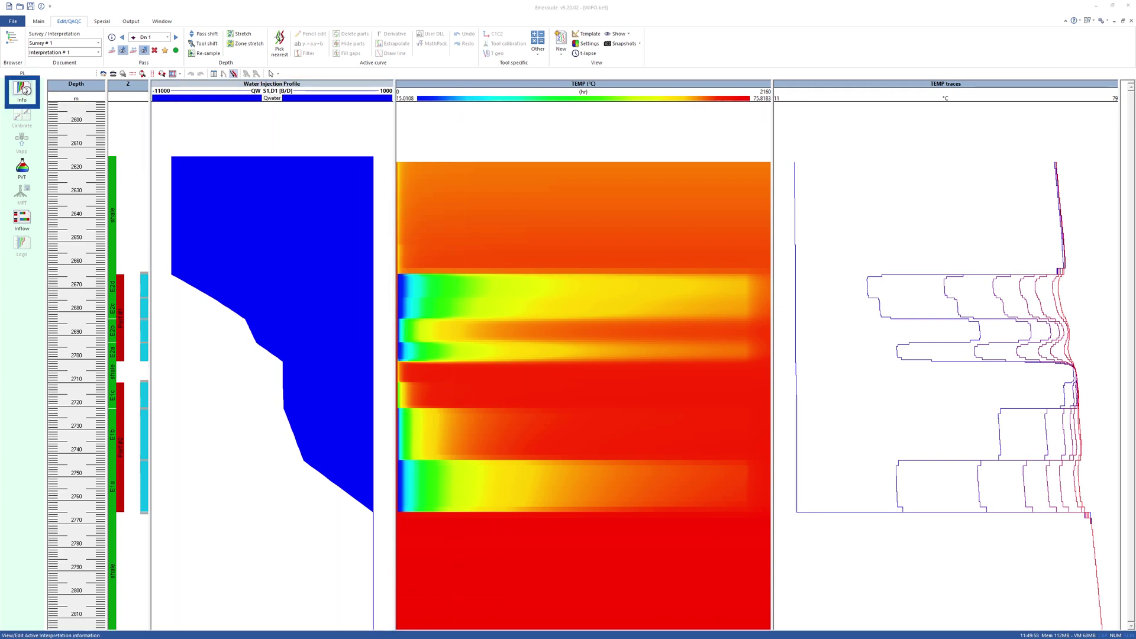
{"action": "left_click", "coordinate": [26, 89]}
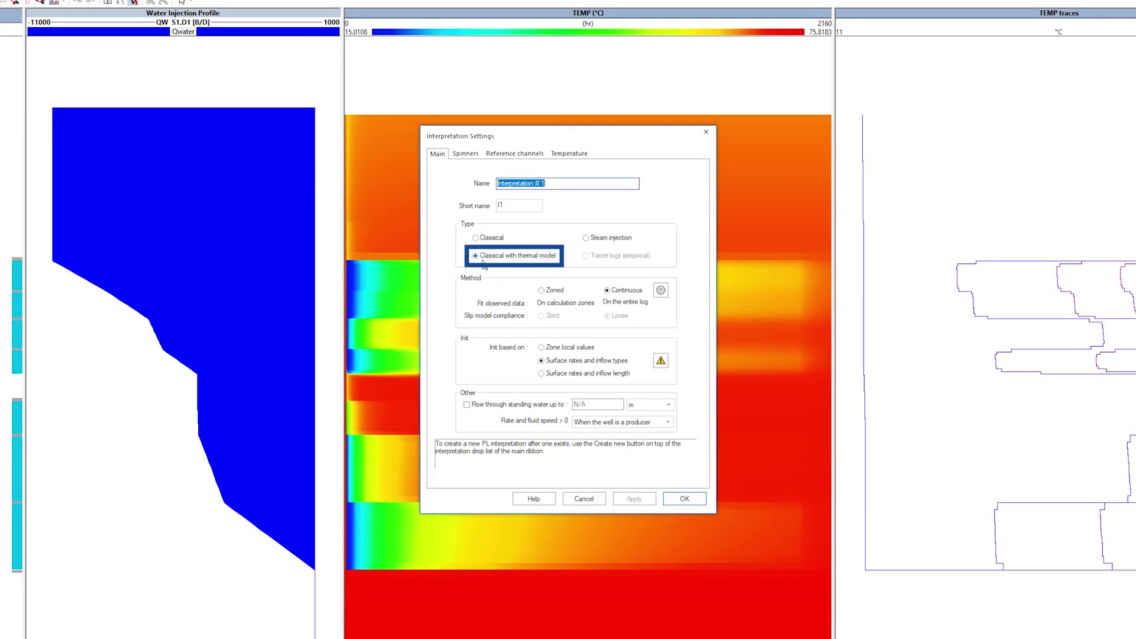
{"action": "left_click", "coordinate": [474, 156]}
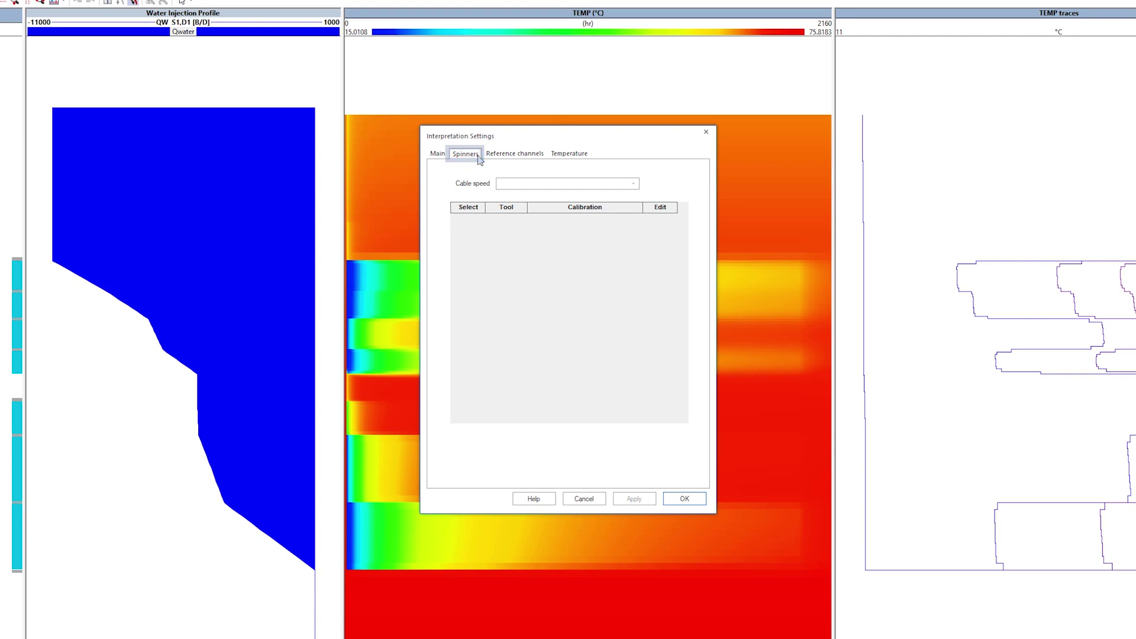
{"action": "left_click", "coordinate": [513, 157]}
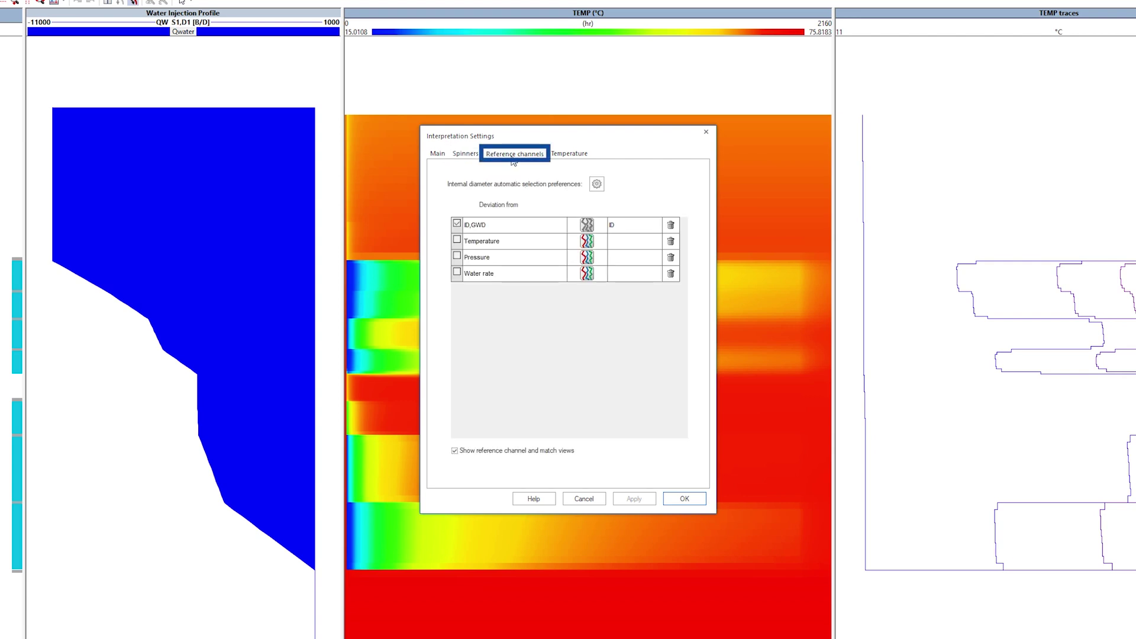
- Make the 43-hour trace TEMP_001 the checked Temperature reference channel
{"action": "left_click", "coordinate": [587, 242]}
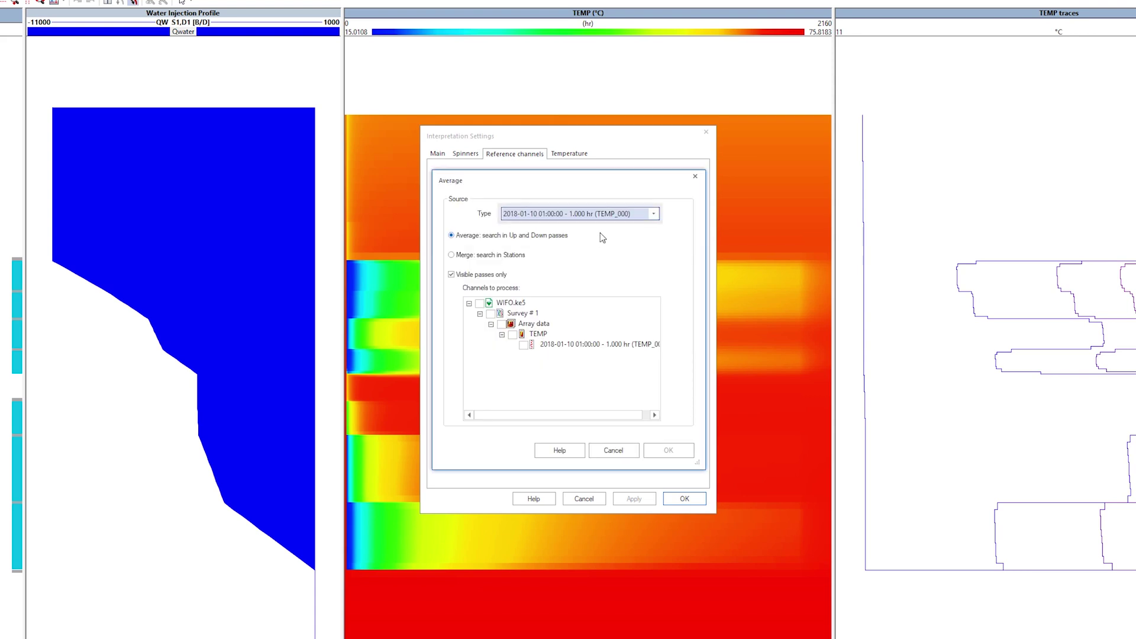
{"action": "left_click", "coordinate": [654, 216]}
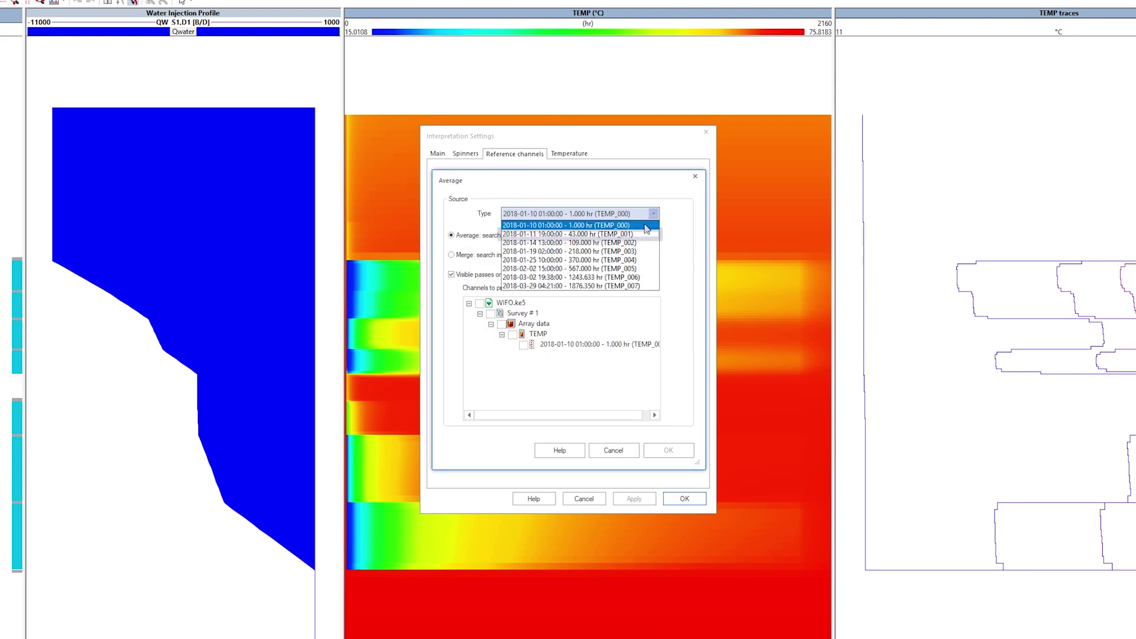
{"action": "left_click", "coordinate": [636, 234]}
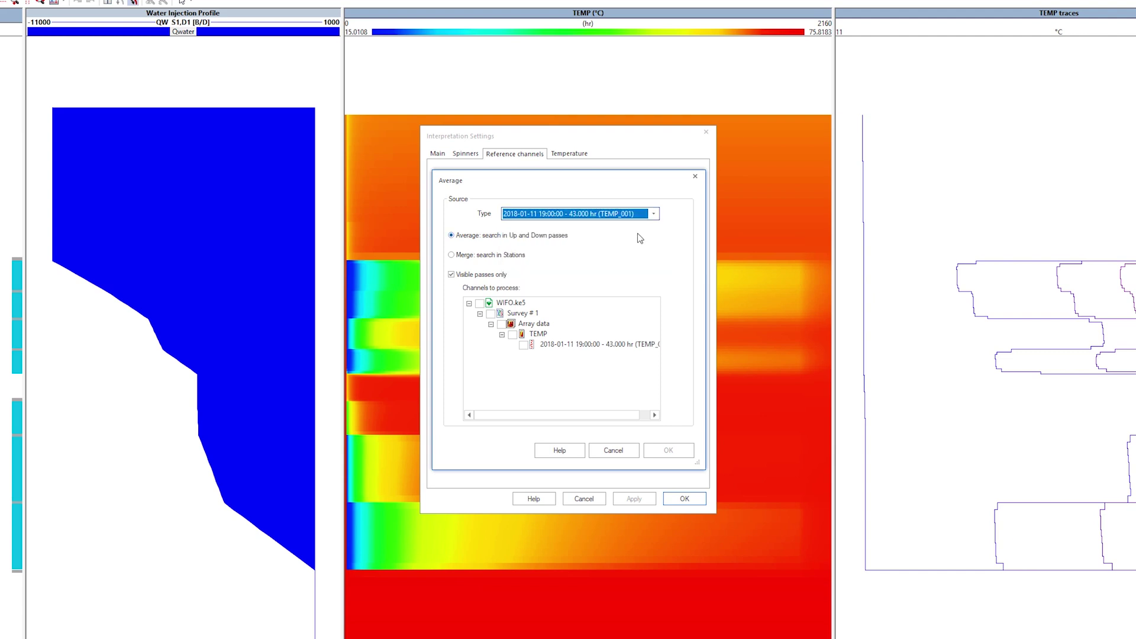
{"action": "left_click", "coordinate": [523, 345]}
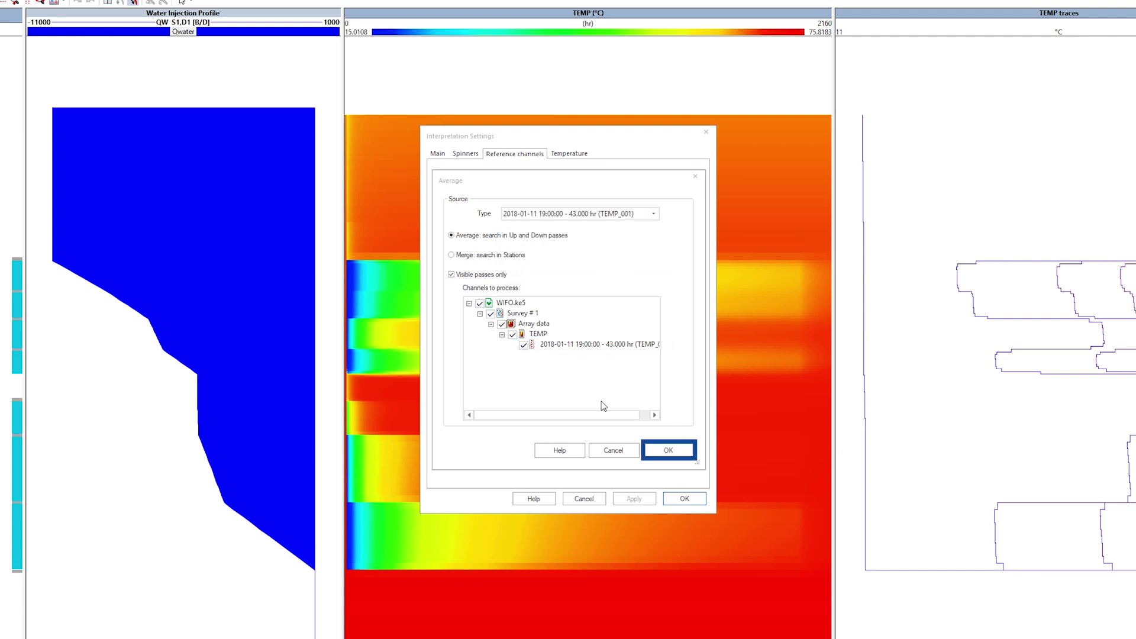
{"action": "left_click", "coordinate": [658, 451]}
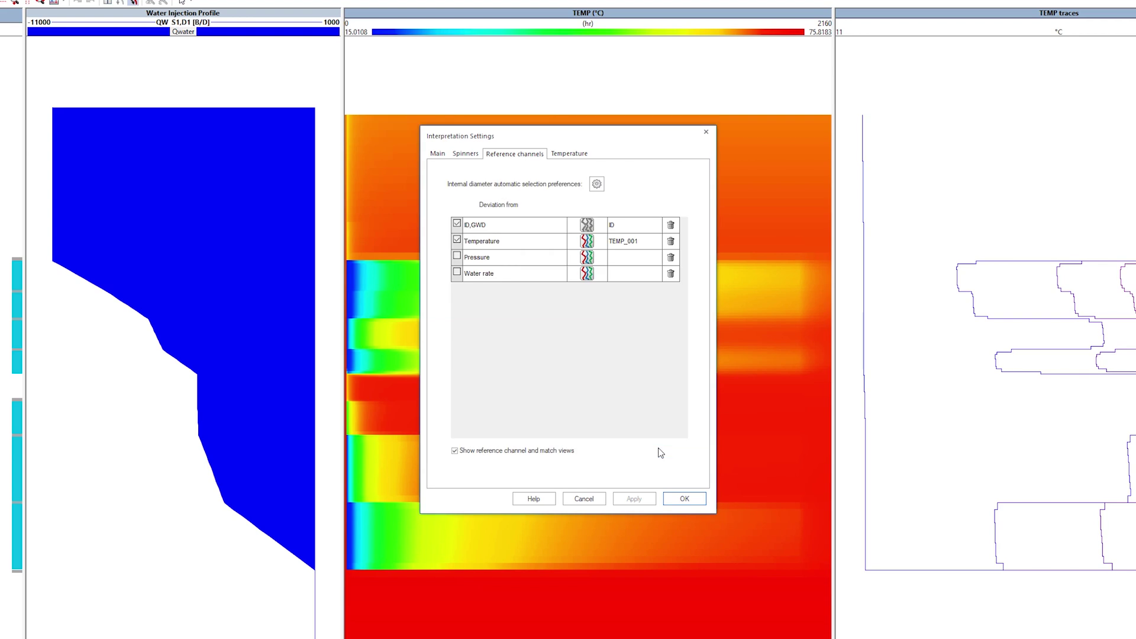
- Keep Water injection Fall-off as the wellbore flowing condition on the Temperature tab
{"action": "left_click", "coordinate": [579, 156]}
{"action": "left_click", "coordinate": [616, 179]}
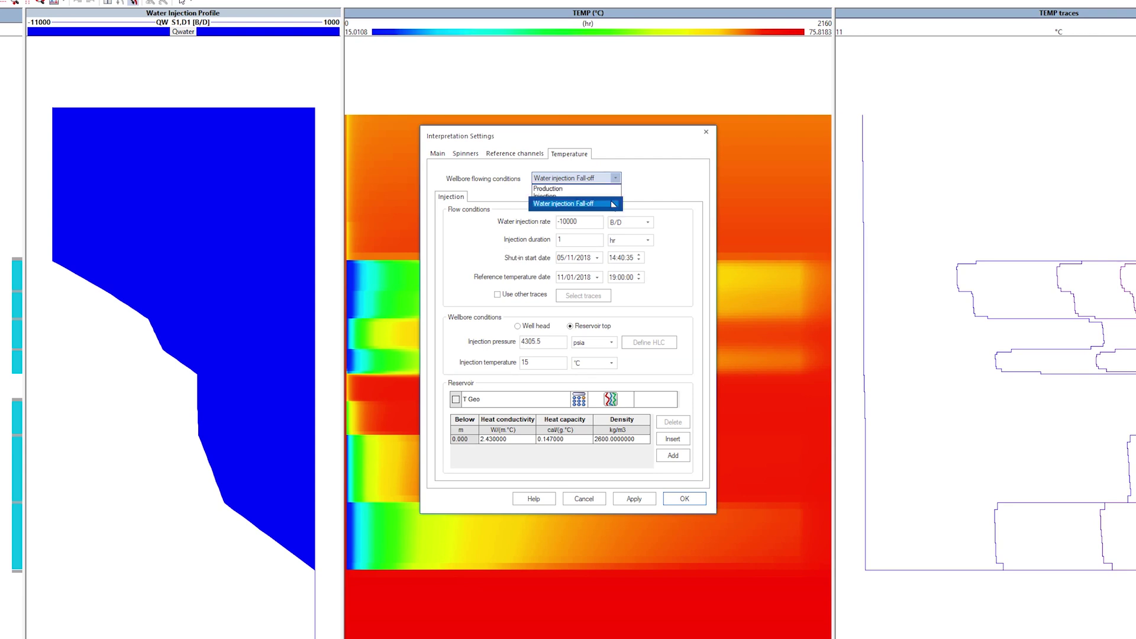
{"action": "left_click", "coordinate": [614, 204]}
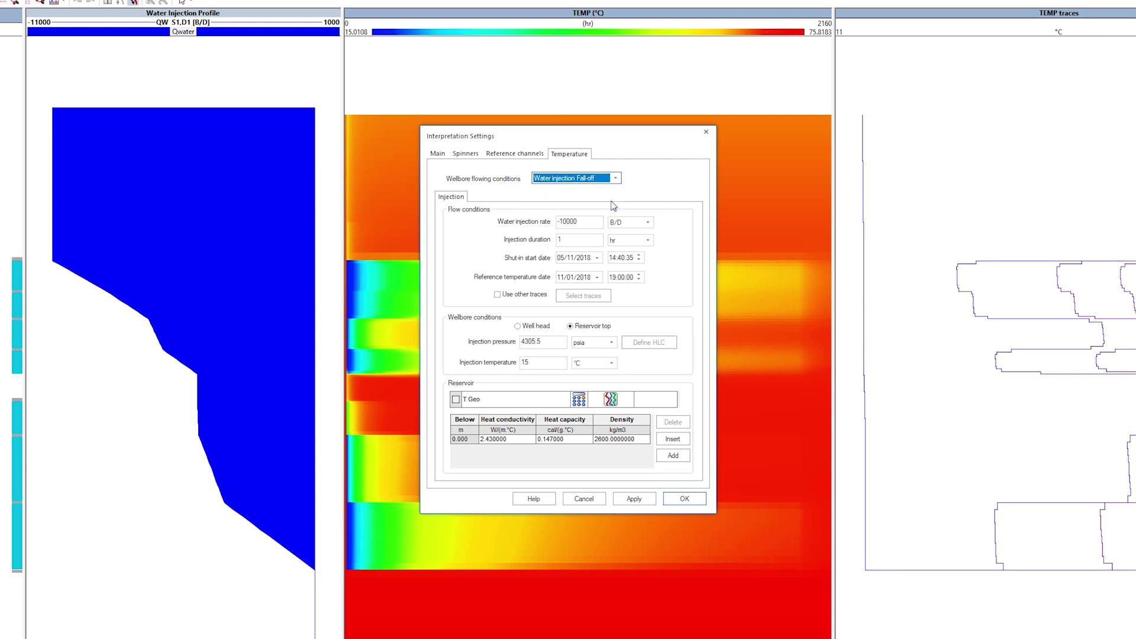
{"action": "left_click", "coordinate": [593, 222]}
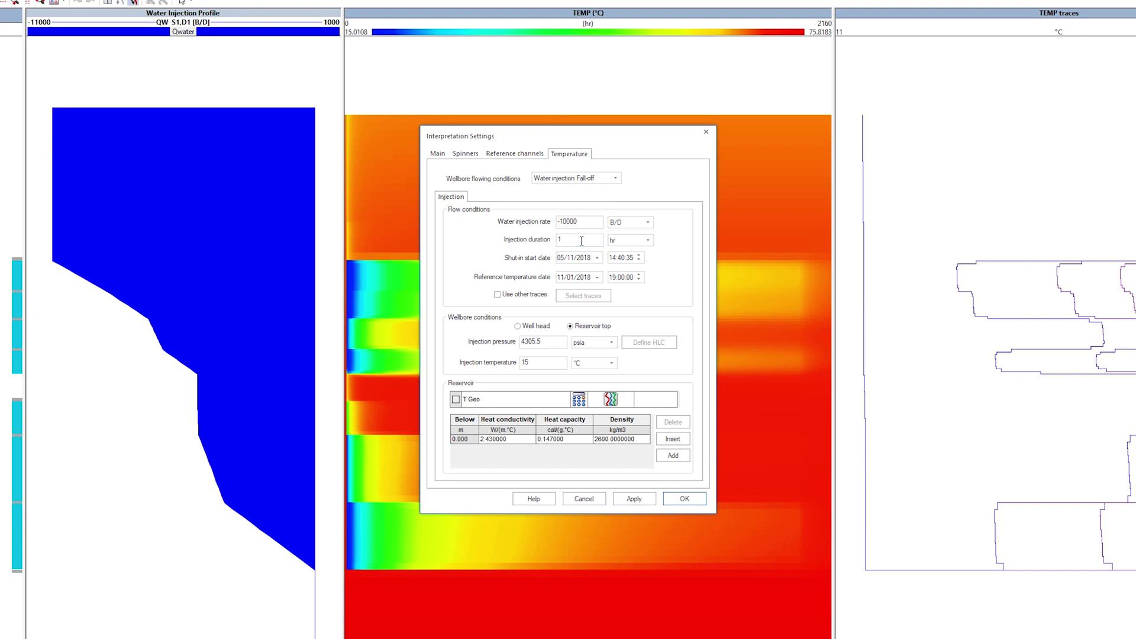
- Set the shut-in start to 10/01/2018 at 01:00:00
{"action": "left_click", "coordinate": [561, 258]}
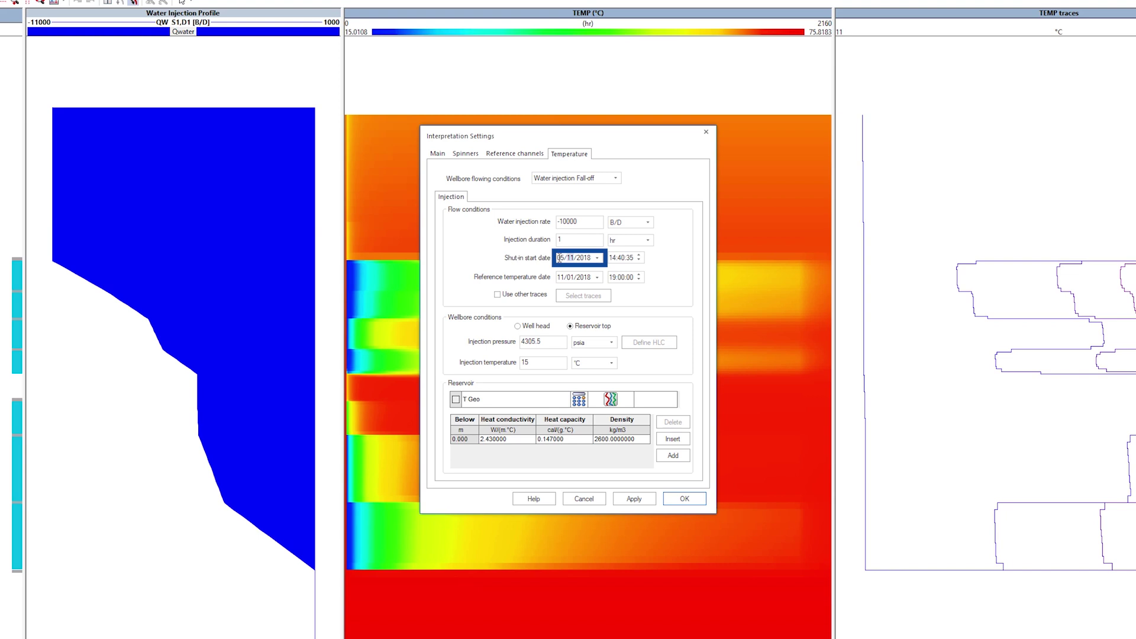
{"action": "type", "text": "10/01"}
{"action": "left_click", "coordinate": [614, 258]}
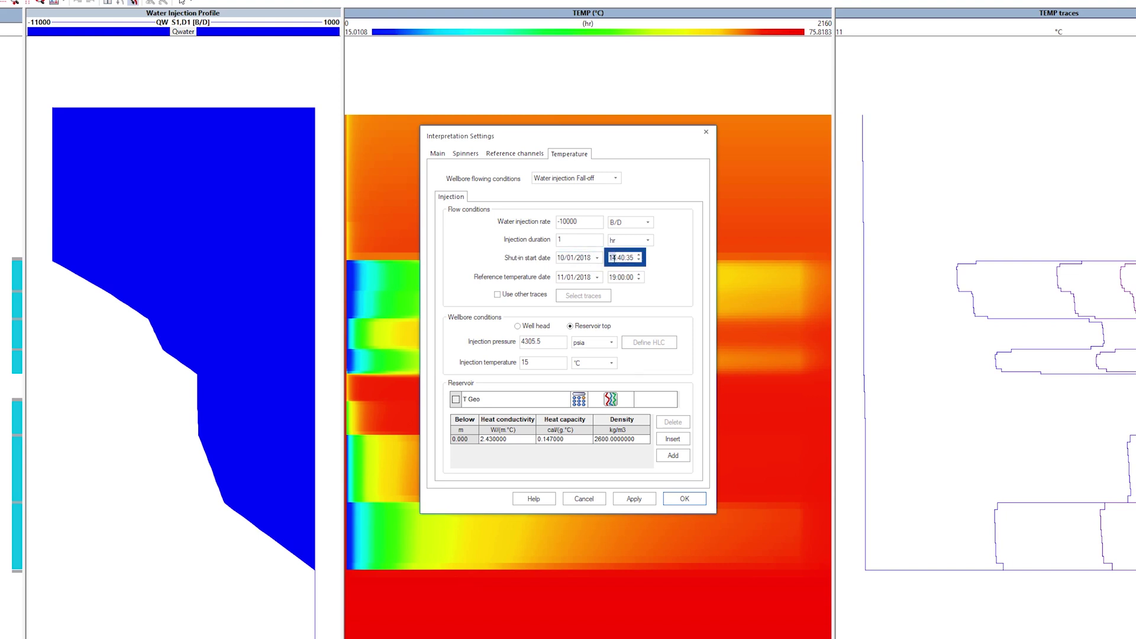
{"action": "type", "text": "0700"}
- Use the other TEMP traces at 109, 218, 370, 567, 1243.633 and 1876.350 hr
{"action": "left_click", "coordinate": [499, 295]}
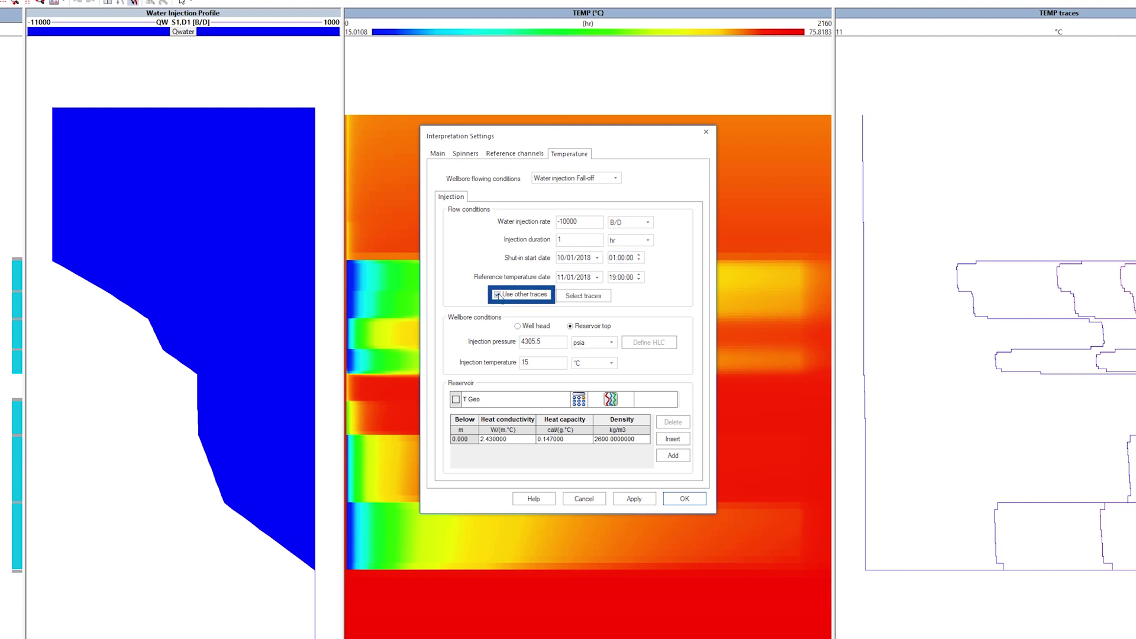
{"action": "left_click", "coordinate": [583, 295]}
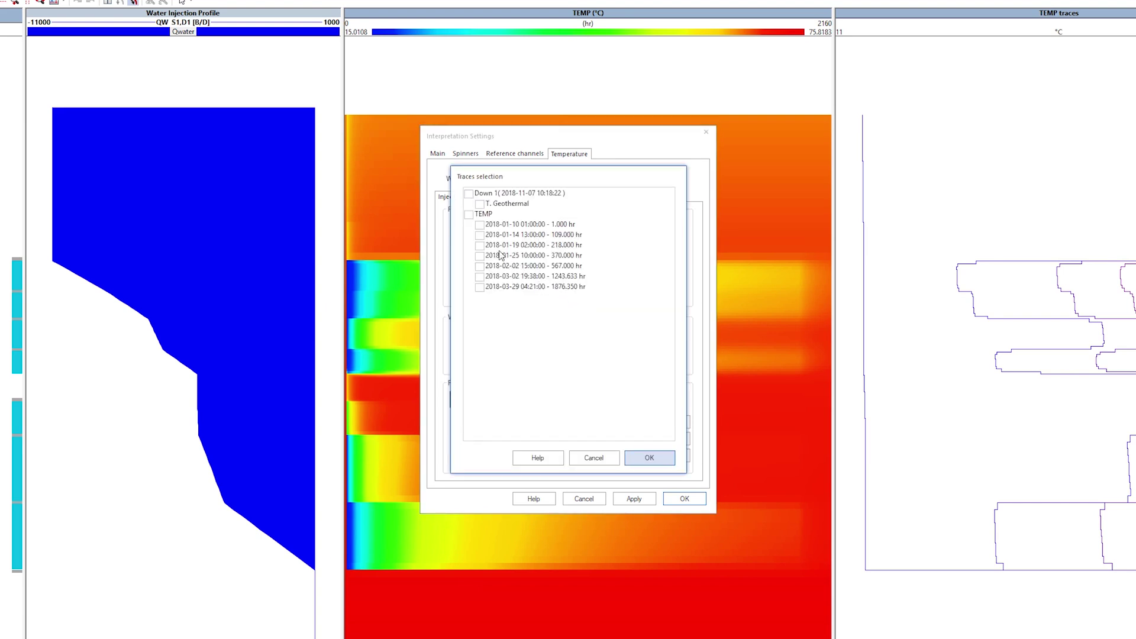
{"action": "left_click", "coordinate": [480, 235]}
{"action": "left_click", "coordinate": [480, 245]}
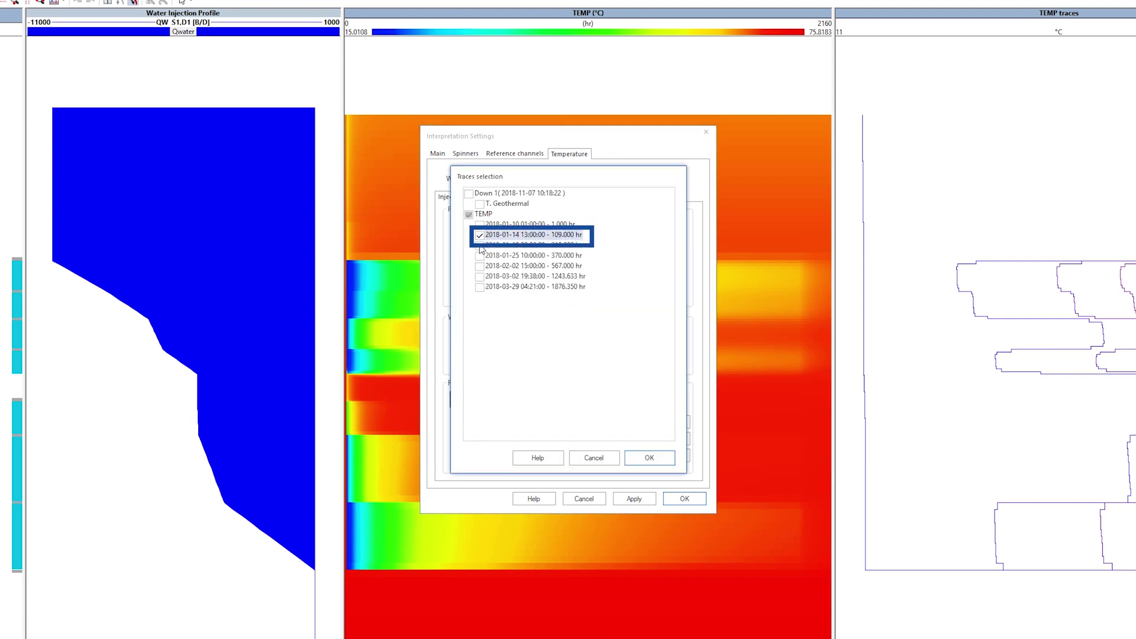
{"action": "left_click", "coordinate": [480, 255]}
{"action": "left_click", "coordinate": [480, 265]}
{"action": "left_click", "coordinate": [480, 277]}
{"action": "left_click", "coordinate": [480, 287]}
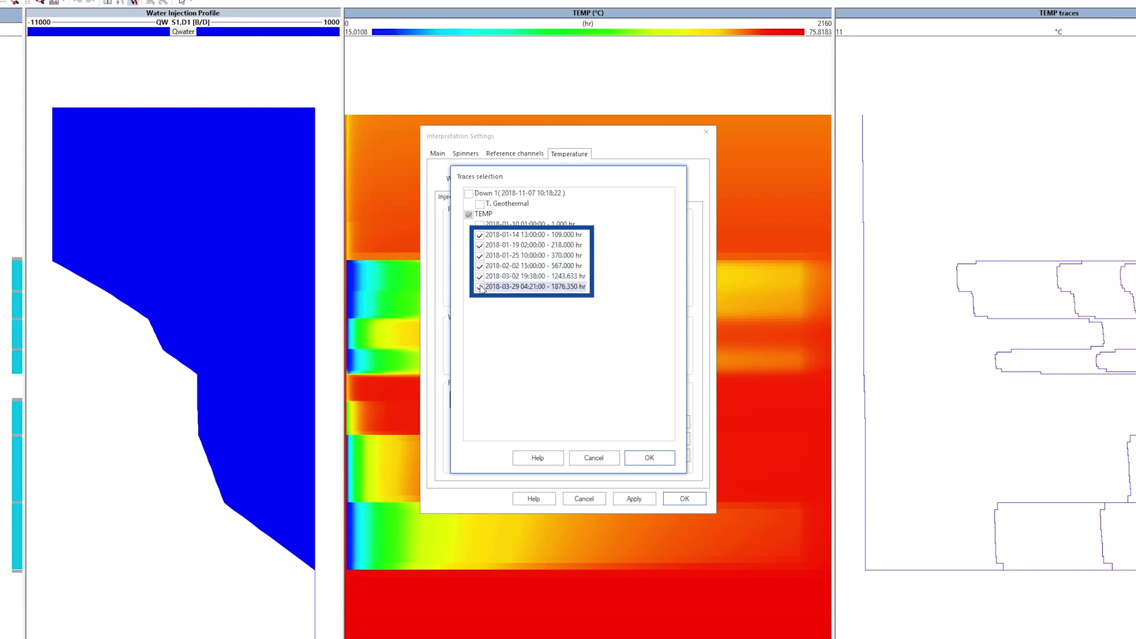
{"action": "left_click", "coordinate": [636, 459]}
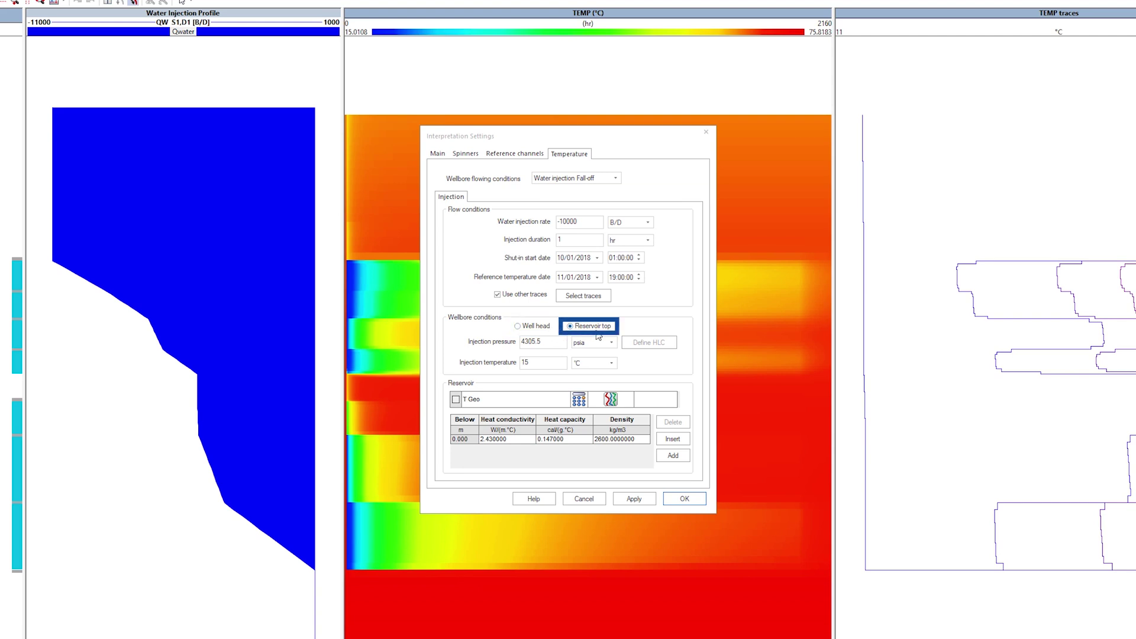
- Review injection pressure and temperature, and set the geothermal channel to TGEO from pass Down 1
{"action": "left_click", "coordinate": [555, 342]}
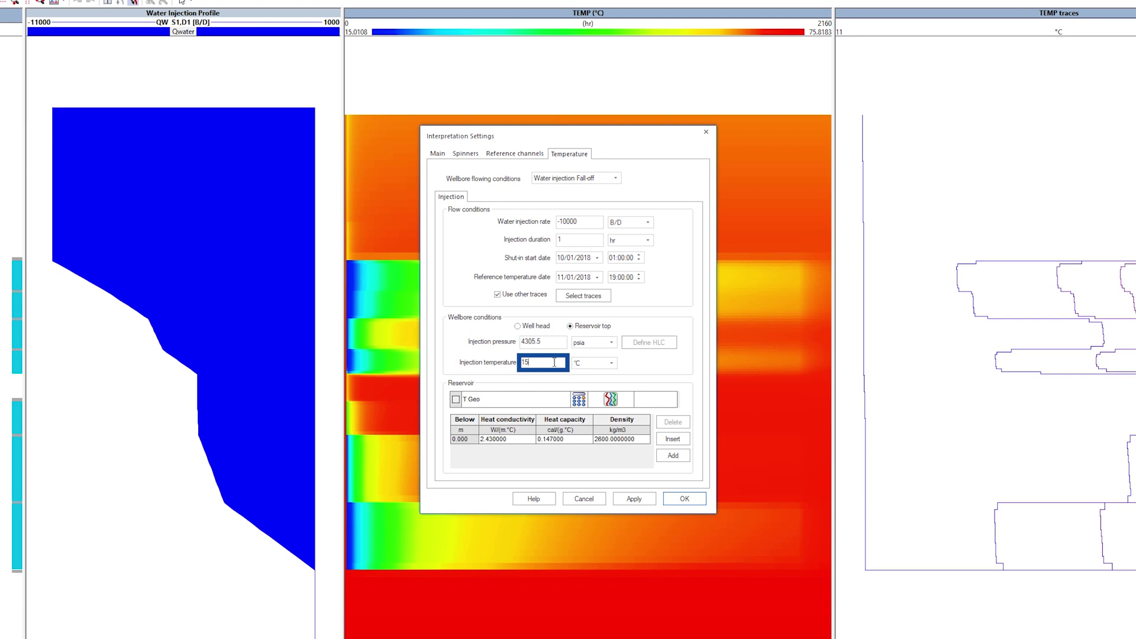
{"action": "left_click", "coordinate": [555, 362]}
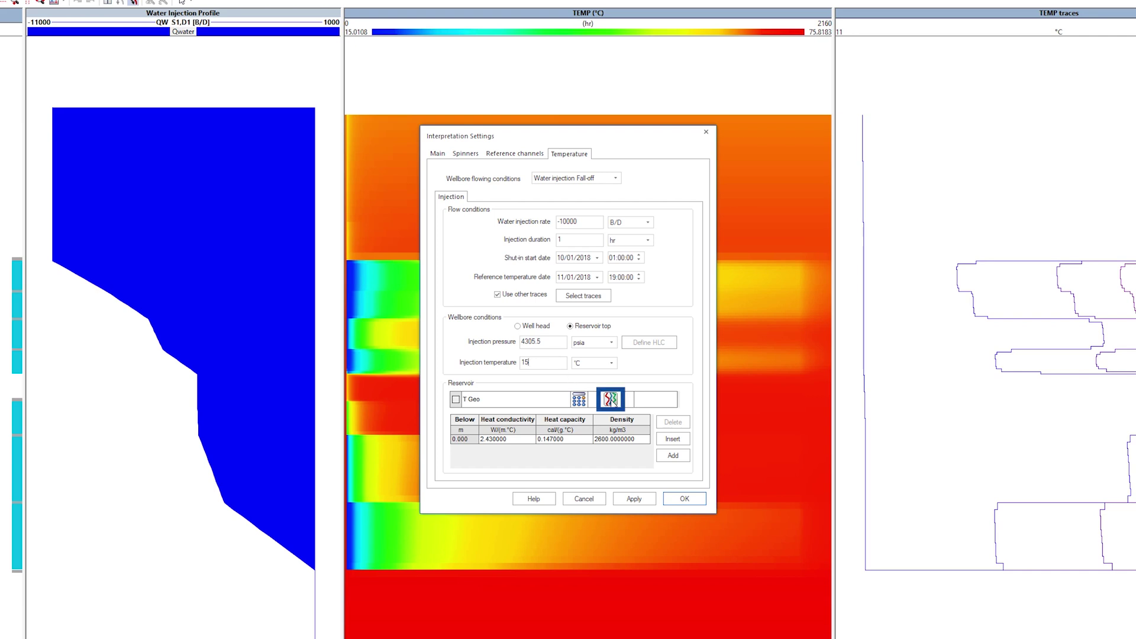
{"action": "left_click", "coordinate": [612, 400]}
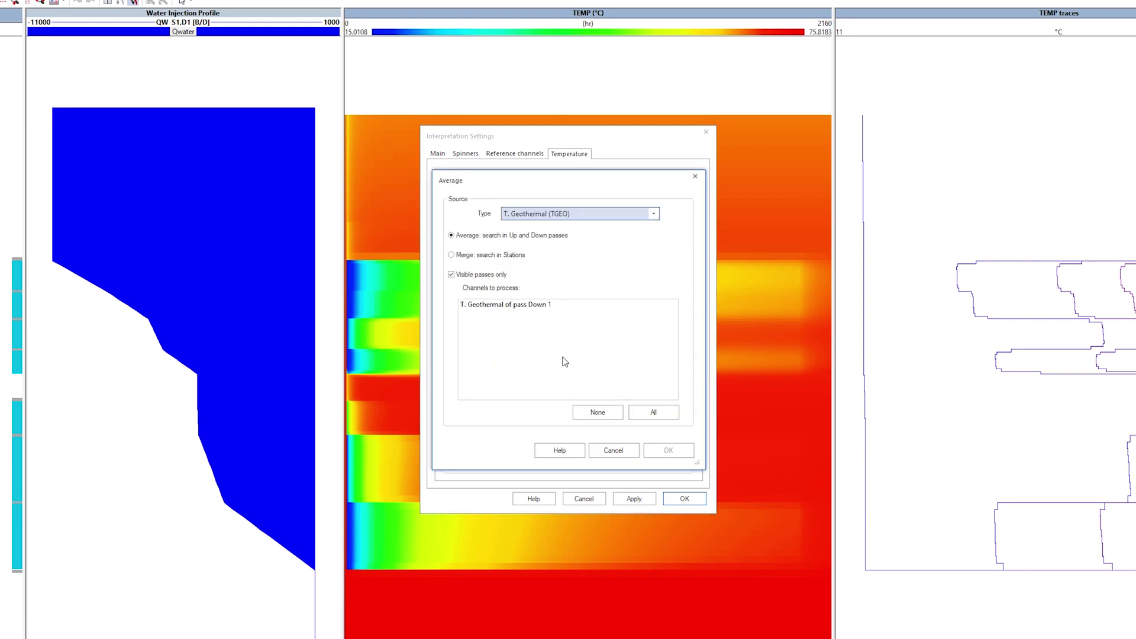
{"action": "left_click", "coordinate": [540, 309]}
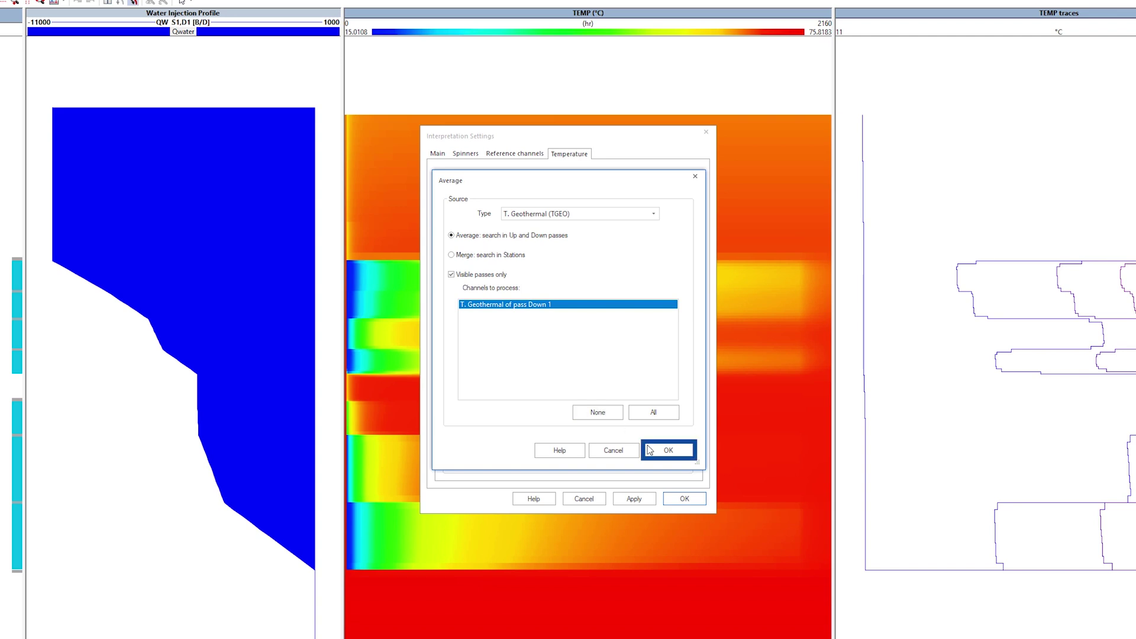
{"action": "left_click", "coordinate": [652, 451]}
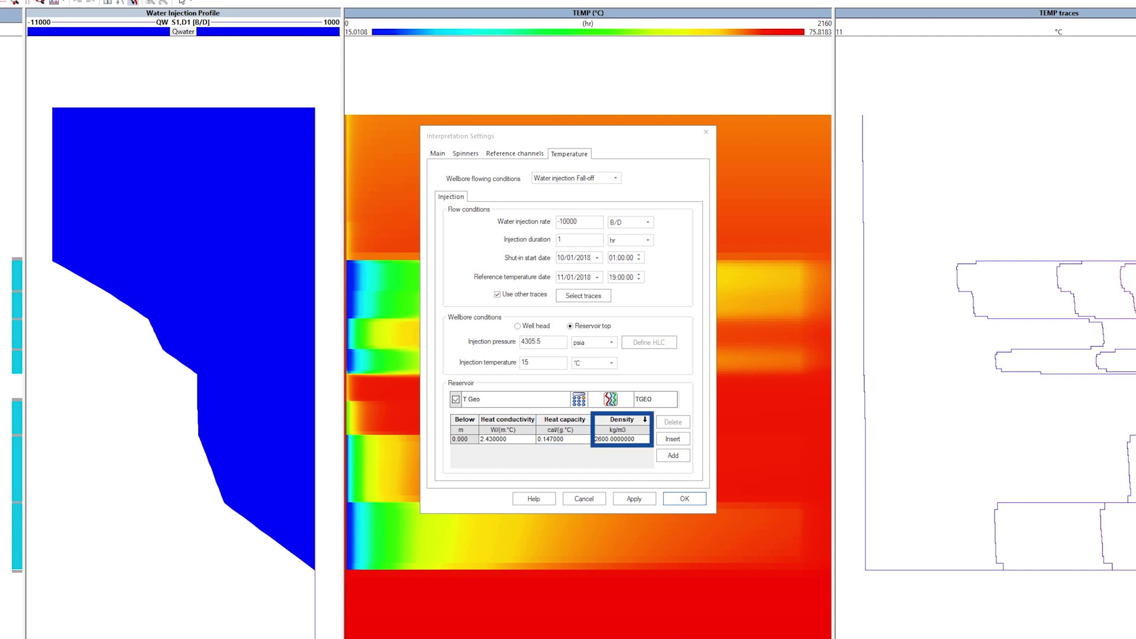
- Add a reservoir layer below 2664 m, set top-layer heat conductivity to 1, and apply
{"action": "left_click", "coordinate": [662, 456]}
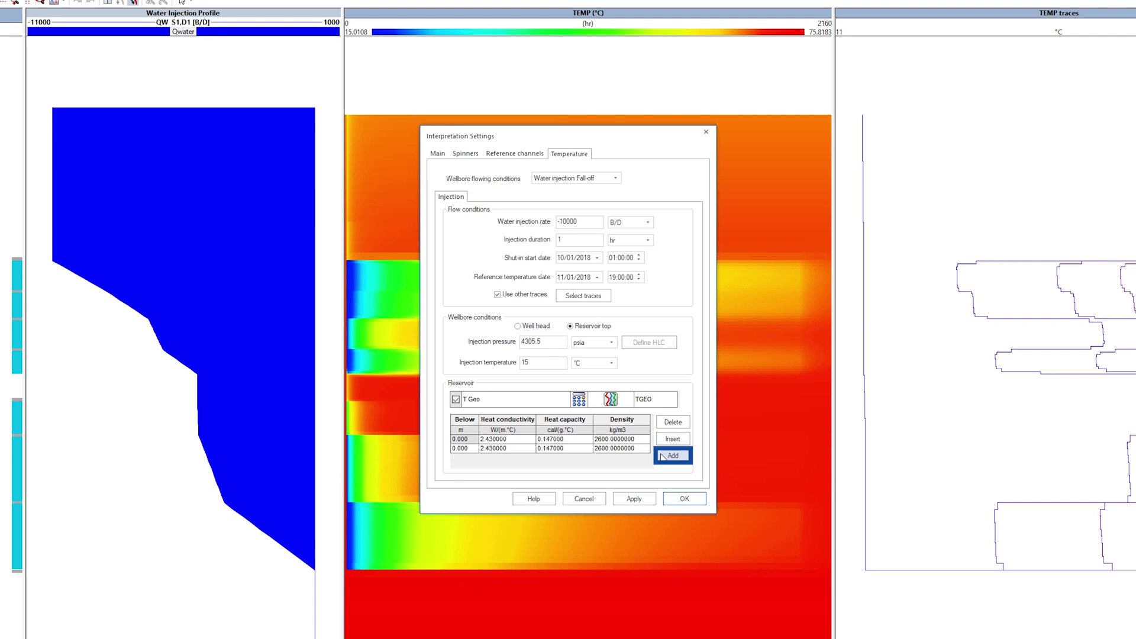
{"action": "left_click", "coordinate": [472, 450]}
{"action": "double_click", "coordinate": [462, 448]}
{"action": "type", "text": "2664"}
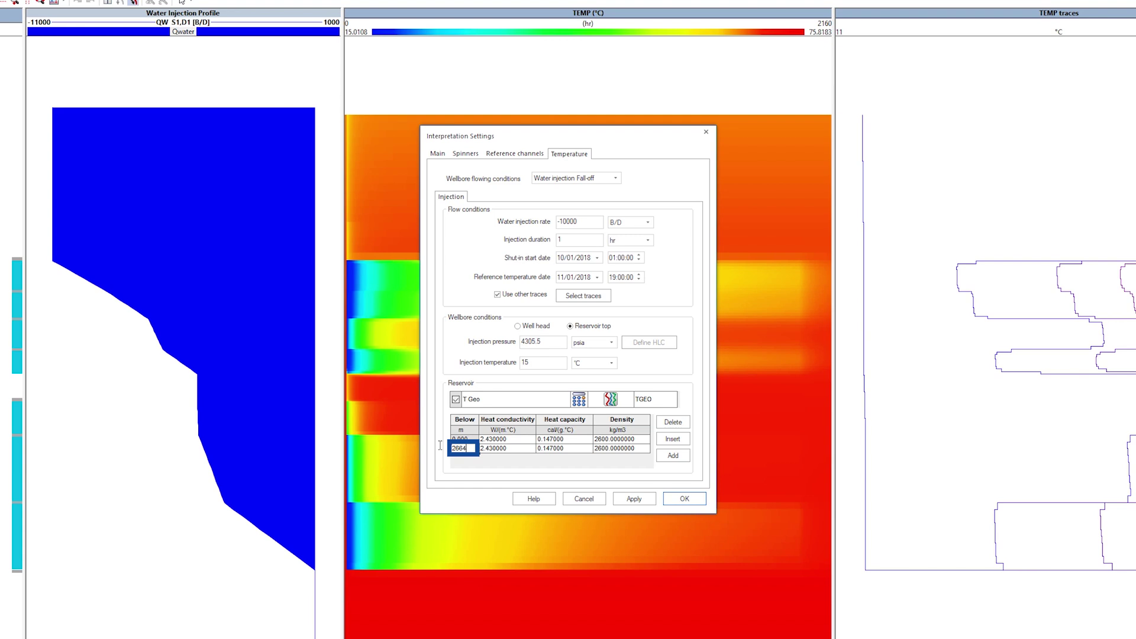
{"action": "left_click", "coordinate": [495, 439]}
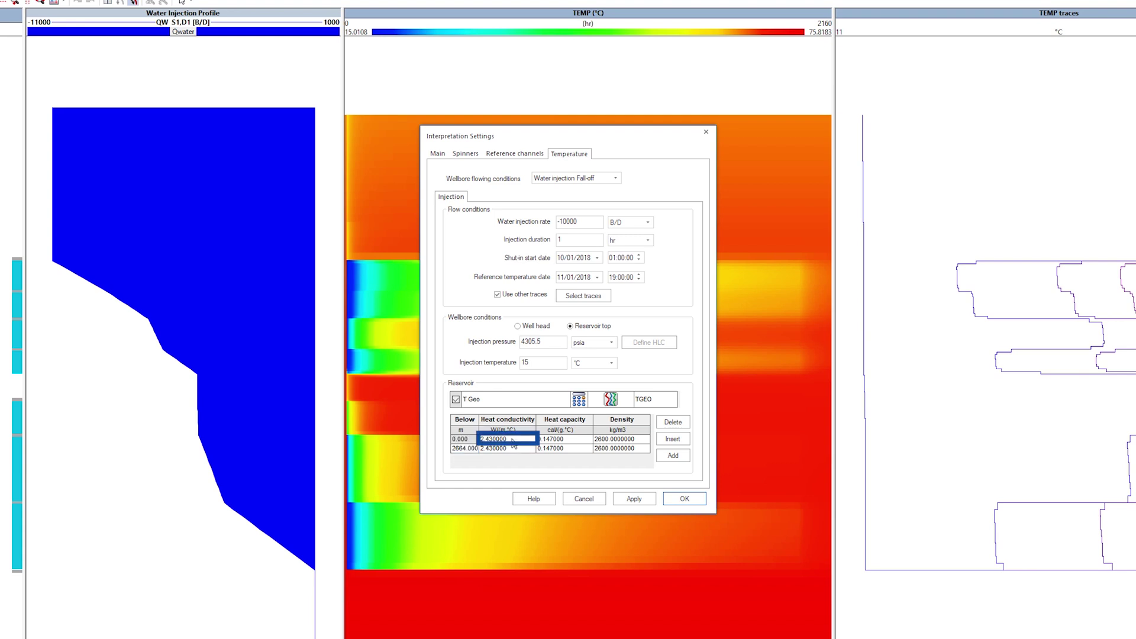
{"action": "double_click", "coordinate": [517, 439]}
{"action": "key", "text": "BackSpace"}
{"action": "type", "text": "1"}
{"action": "key", "text": "Tab"}
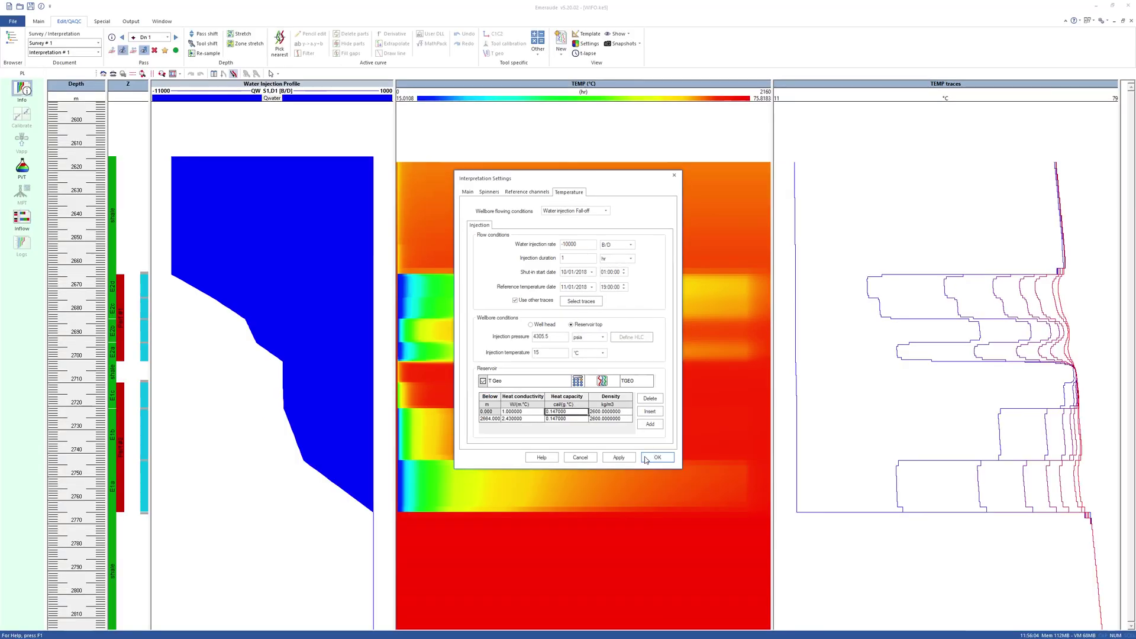
{"action": "left_click", "coordinate": [669, 500]}
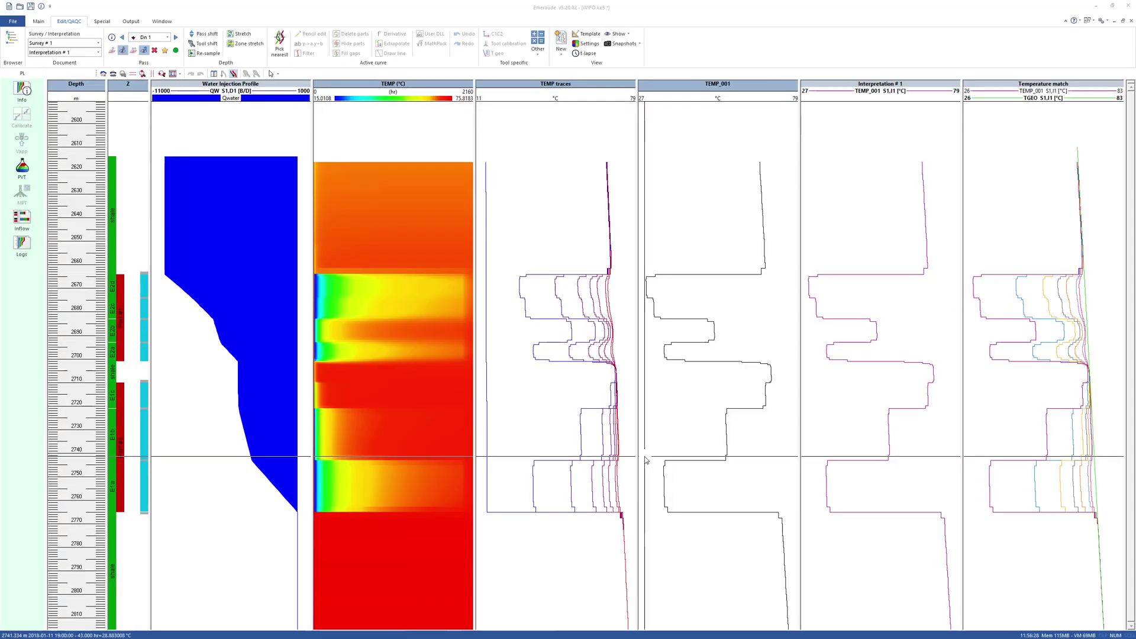
- Delete the TEMP traces, TEMP_001 and Interpretation #1 tracks and tile the remaining tracks
{"action": "left_click", "coordinate": [633, 141]}
{"action": "key", "text": "Delete"}
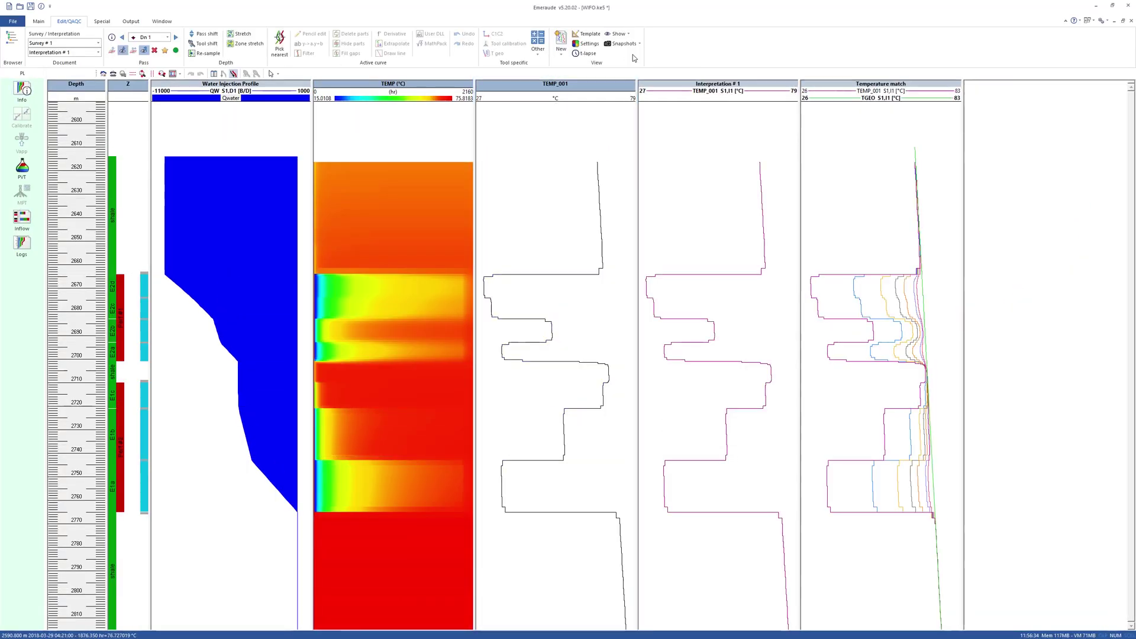
{"action": "left_click", "coordinate": [610, 87]}
{"action": "key", "text": "Delete"}
{"action": "left_click", "coordinate": [604, 85]}
{"action": "key", "text": "Delete"}
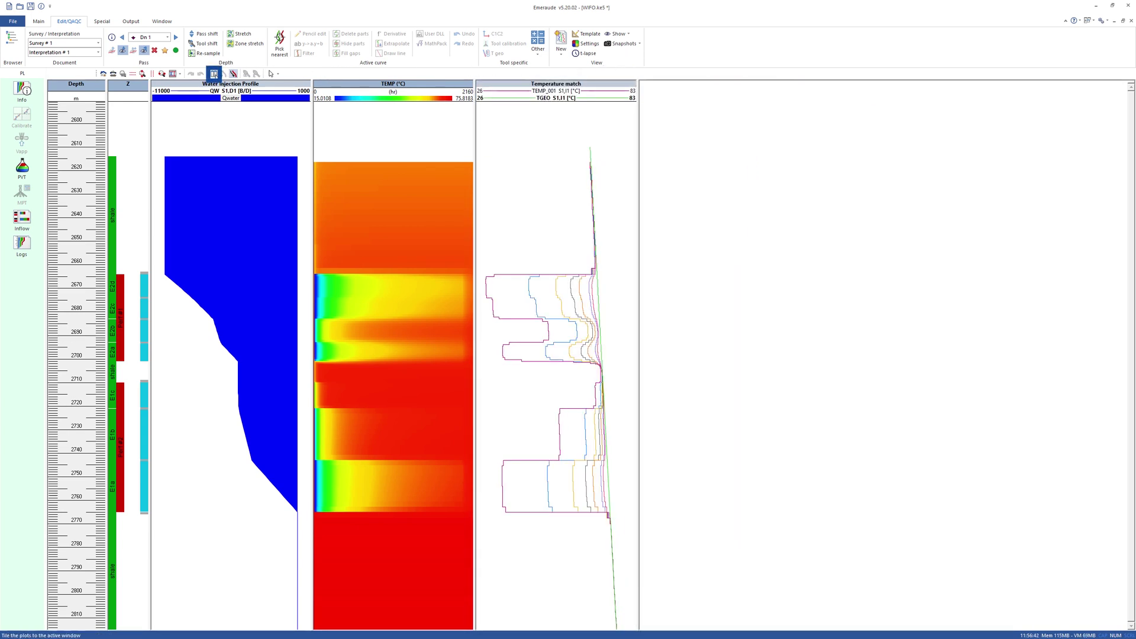
{"action": "left_click", "coordinate": [214, 73]}
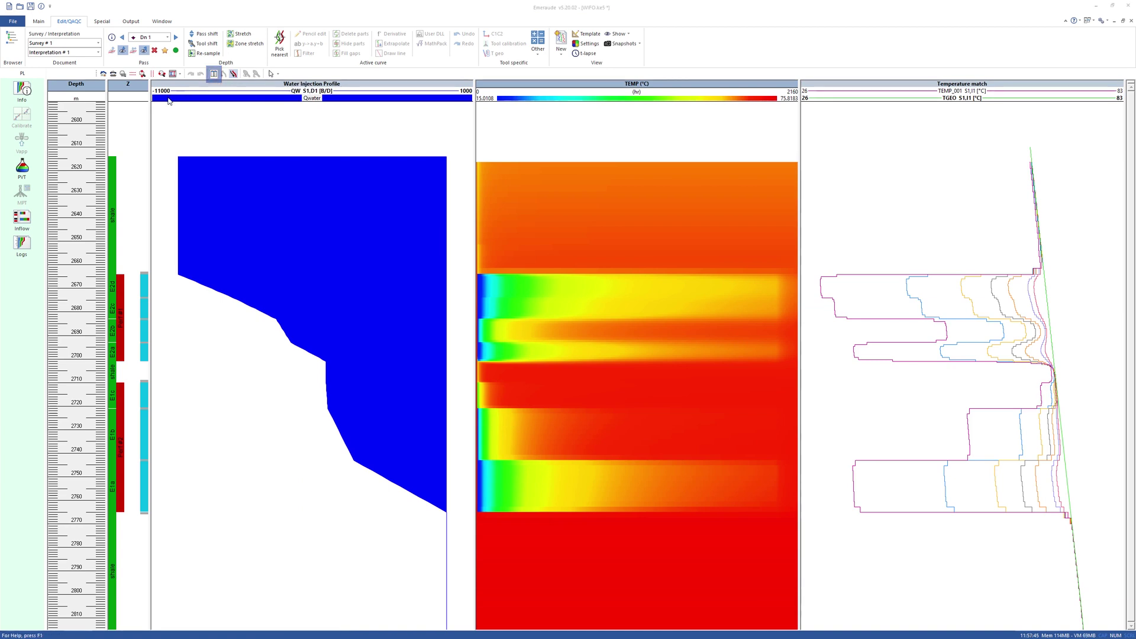
{"action": "left_click", "coordinate": [23, 169]}
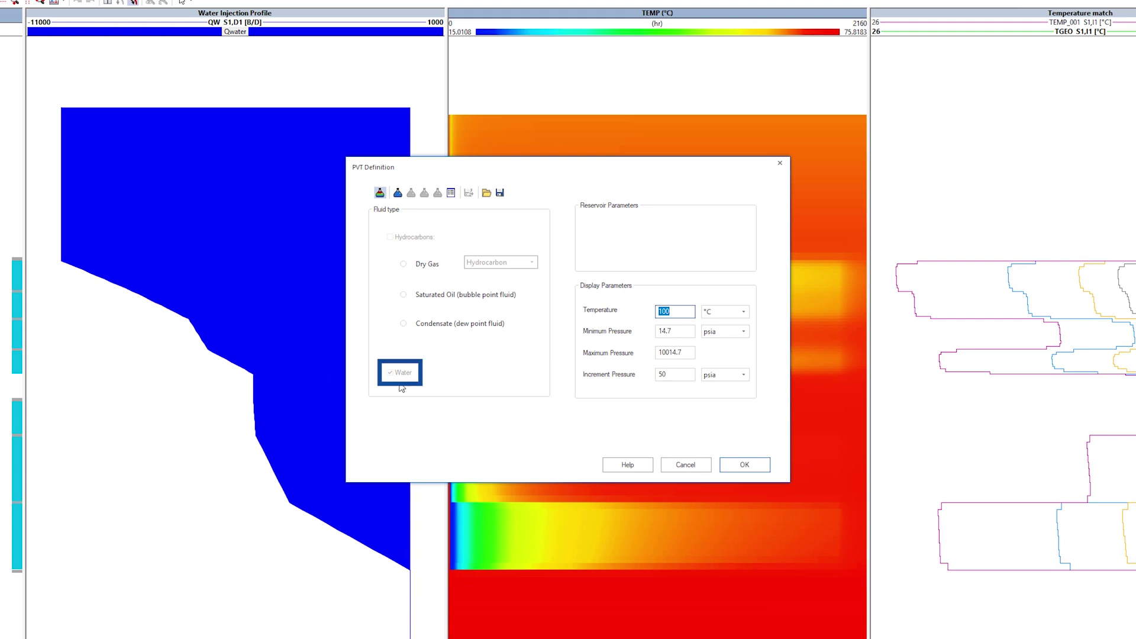
{"action": "left_click", "coordinate": [399, 194]}
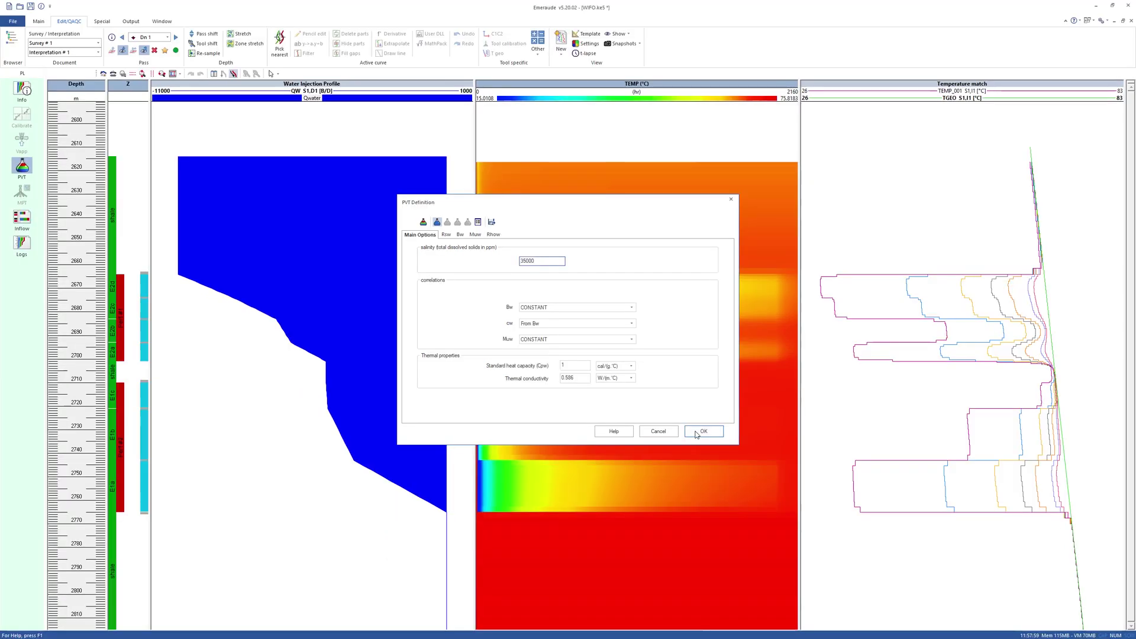
{"action": "left_click", "coordinate": [735, 467]}
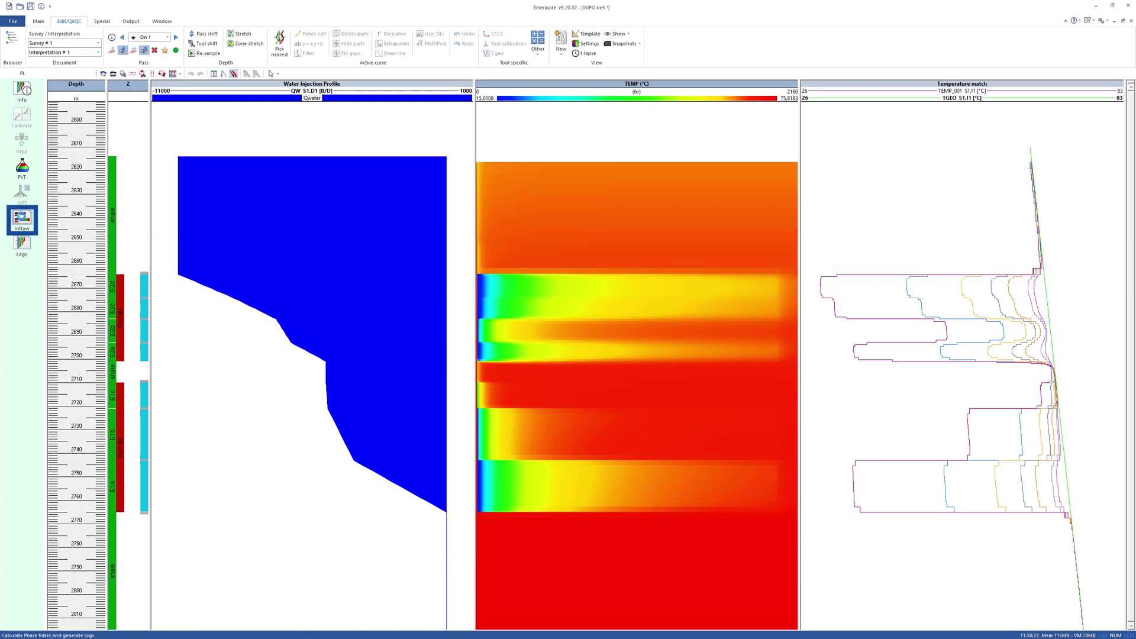
- Generate the Inflow zone-rate schematic, giving seven inflows at -4578.29 B/D, and move the dialog aside
{"action": "left_click", "coordinate": [21, 219]}
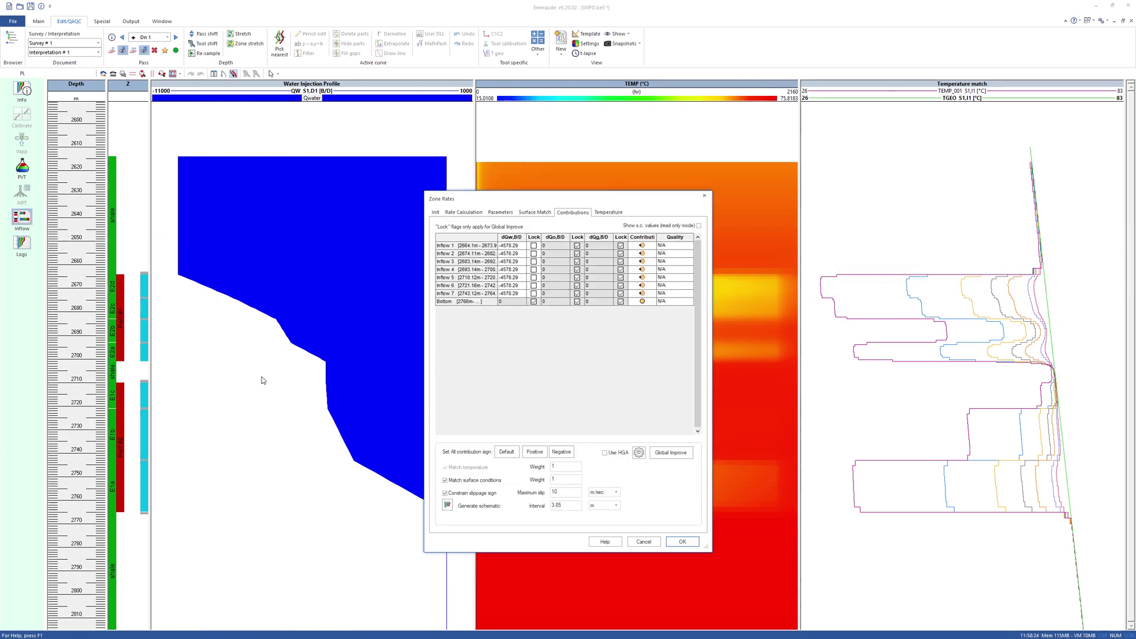
{"action": "left_click", "coordinate": [447, 506]}
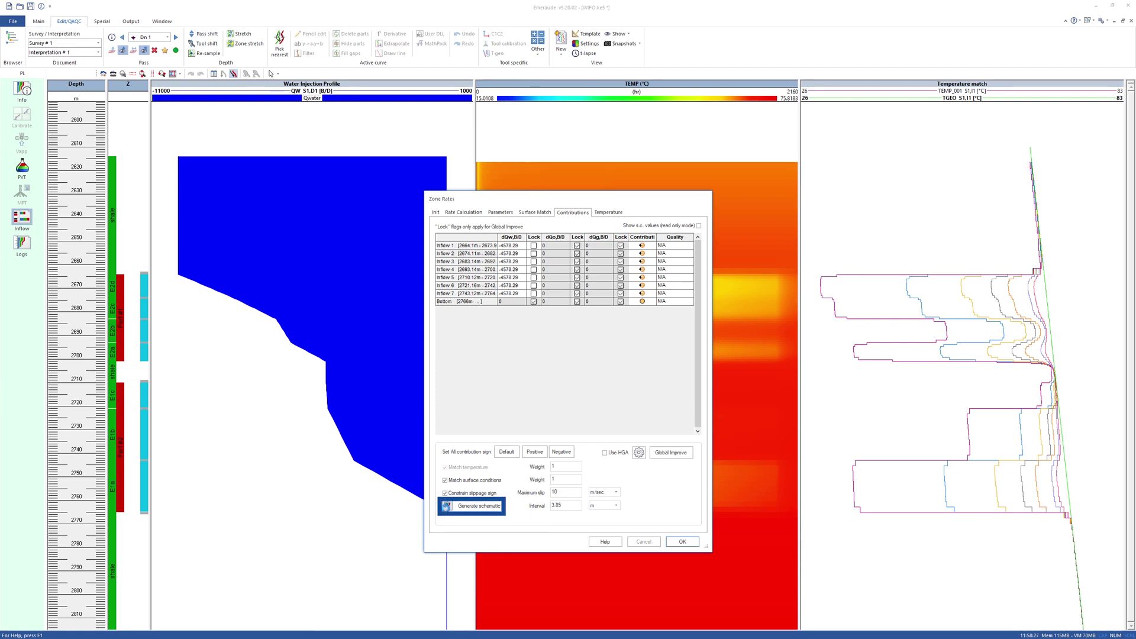
{"action": "left_click_drag", "start_coordinate": [436, 191], "coordinate": [208, 127]}
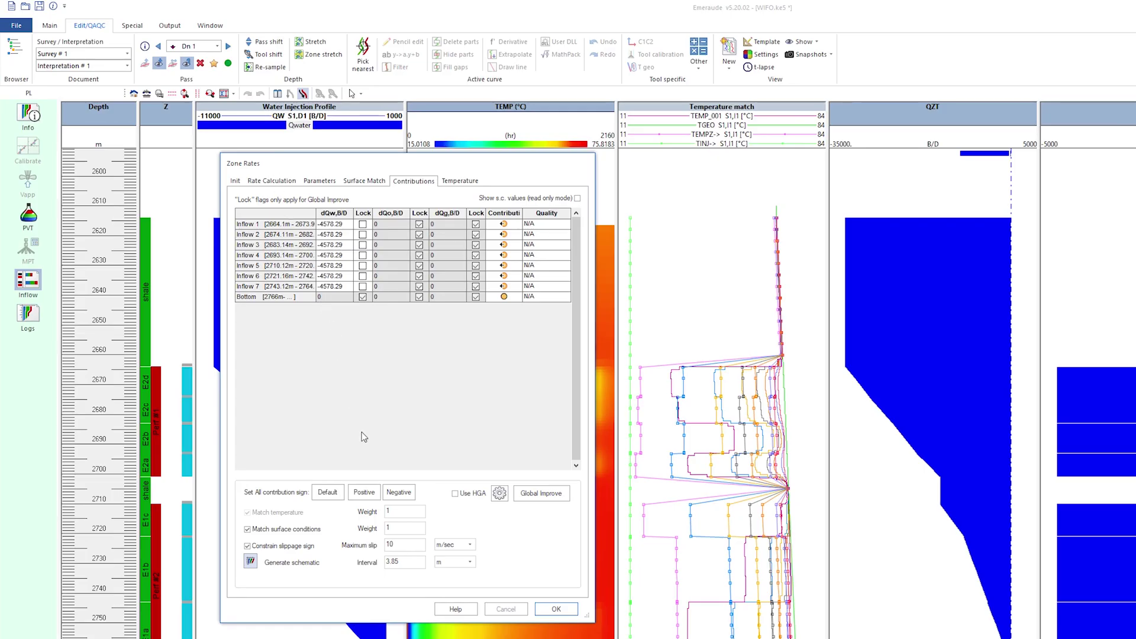
- Run Global Improve with surface-conditions match weight 1000 and accept the resulting zone rates
{"action": "left_click", "coordinate": [404, 528]}
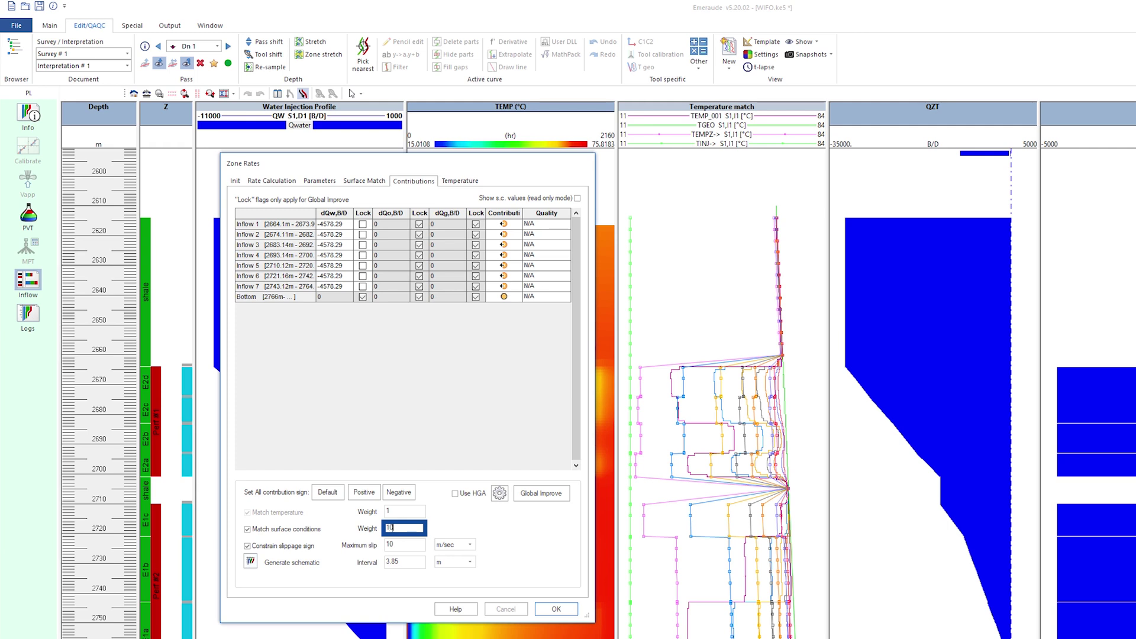
{"action": "type", "text": "000"}
{"action": "left_click", "coordinate": [540, 493]}
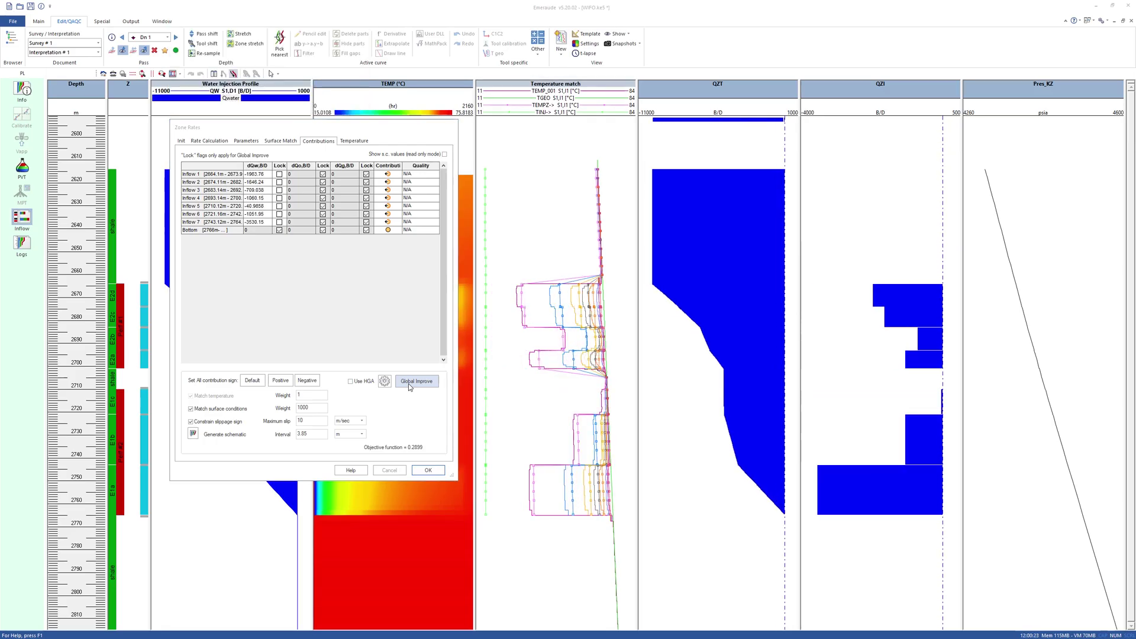
{"action": "left_click", "coordinate": [428, 470]}
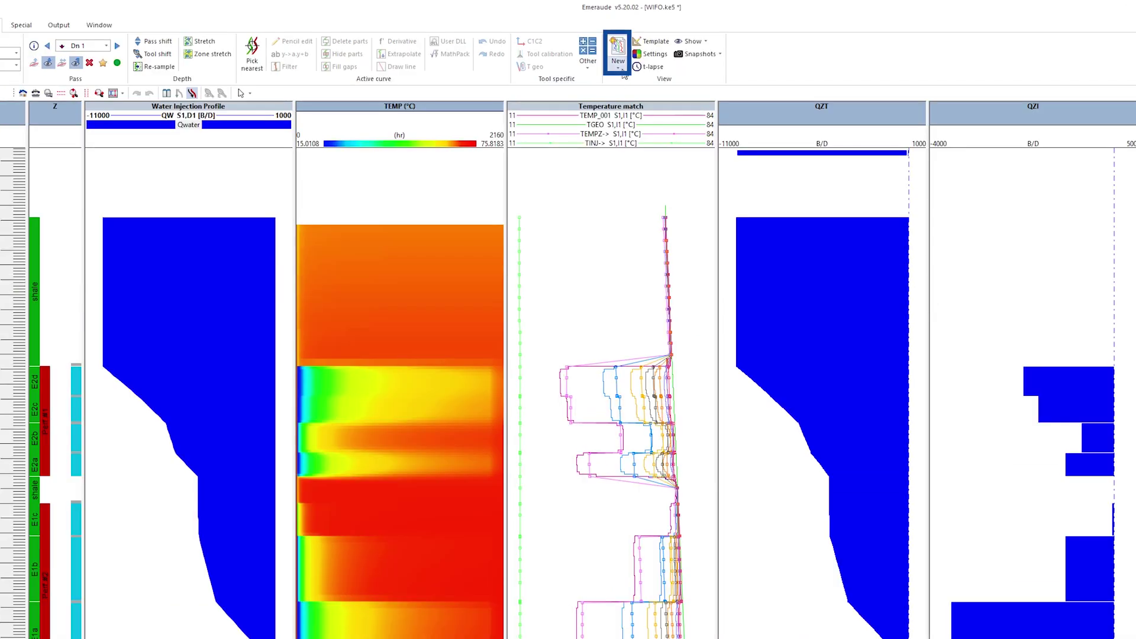
- Create User View #4 and add the measured water rate QW to it
{"action": "left_click", "coordinate": [561, 54]}
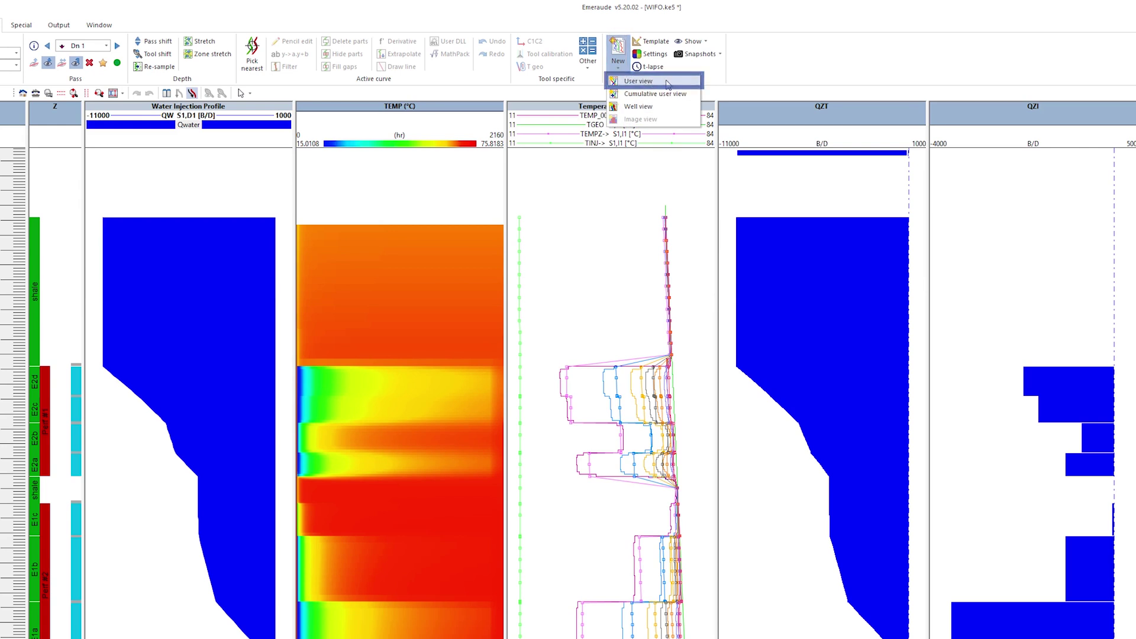
{"action": "left_click", "coordinate": [638, 80]}
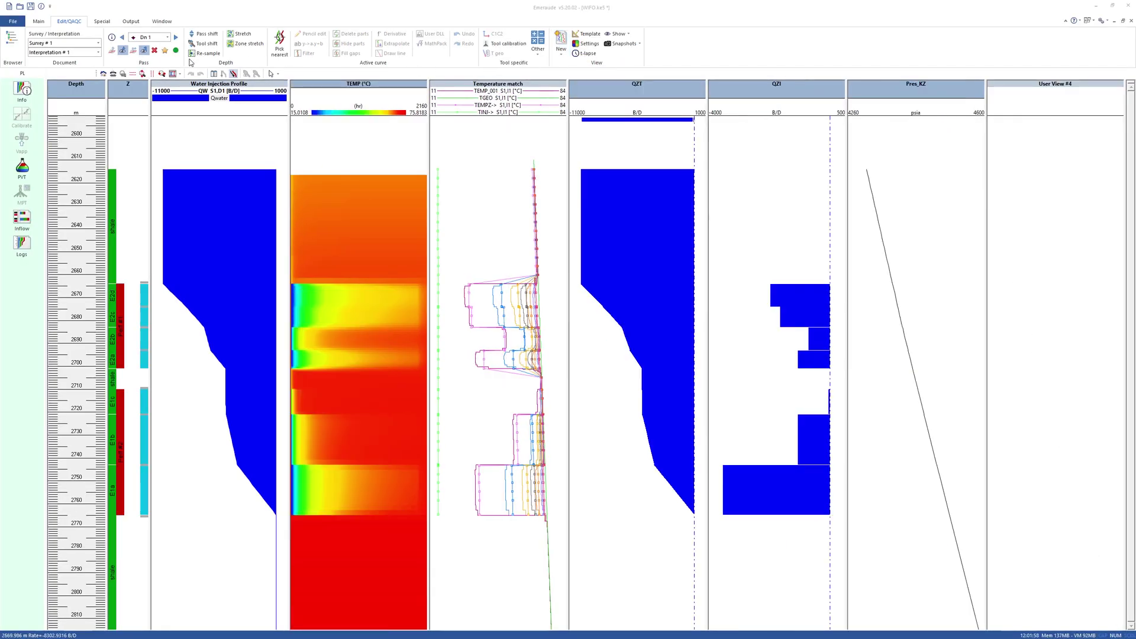
{"action": "left_click", "coordinate": [12, 45]}
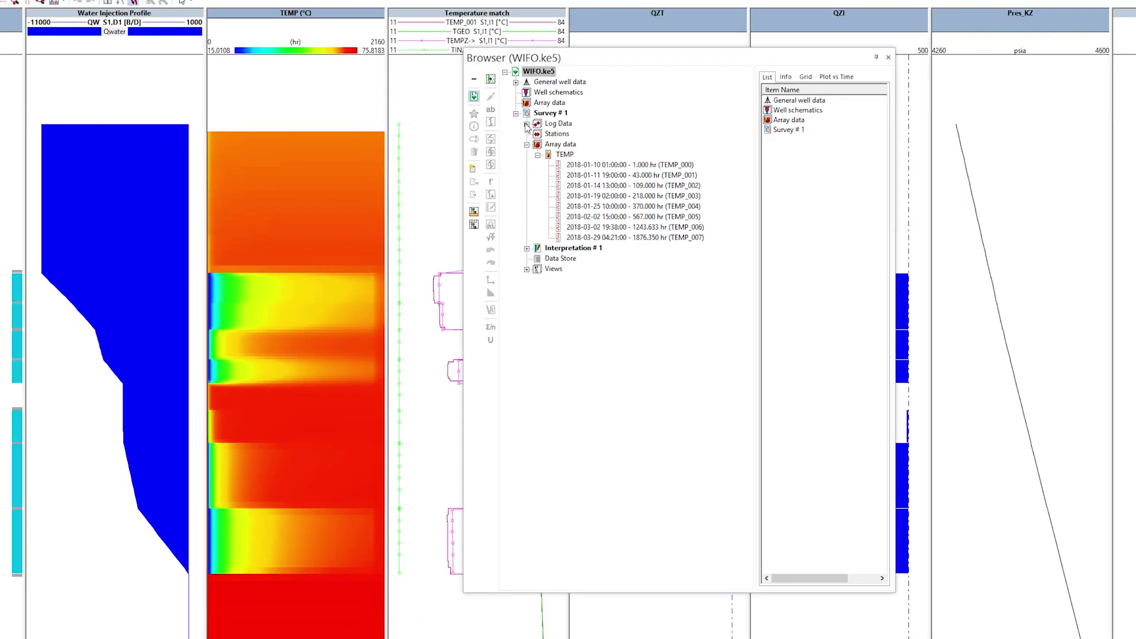
{"action": "left_click", "coordinate": [527, 124]}
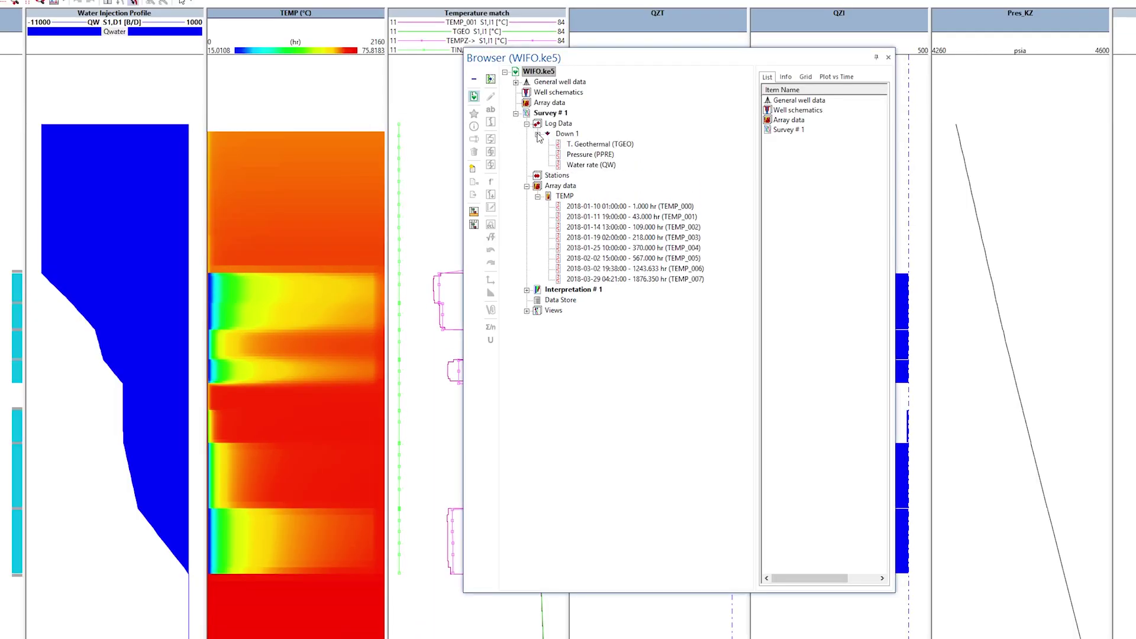
{"action": "left_click", "coordinate": [580, 166]}
{"action": "left_click_drag", "start_coordinate": [584, 168], "coordinate": [1135, 212]}
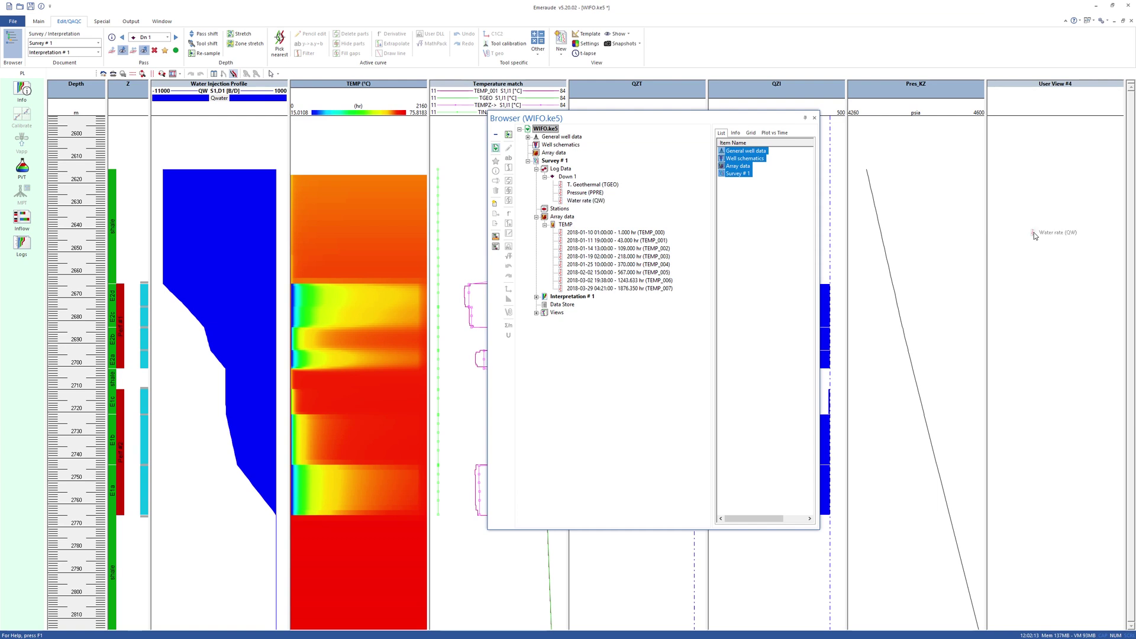
{"action": "left_click_drag", "start_coordinate": [1035, 235], "coordinate": [1036, 237]}
- Add the schematic water rate QWZT from Interpretation #1 to User View #4
{"action": "left_click", "coordinate": [536, 297]}
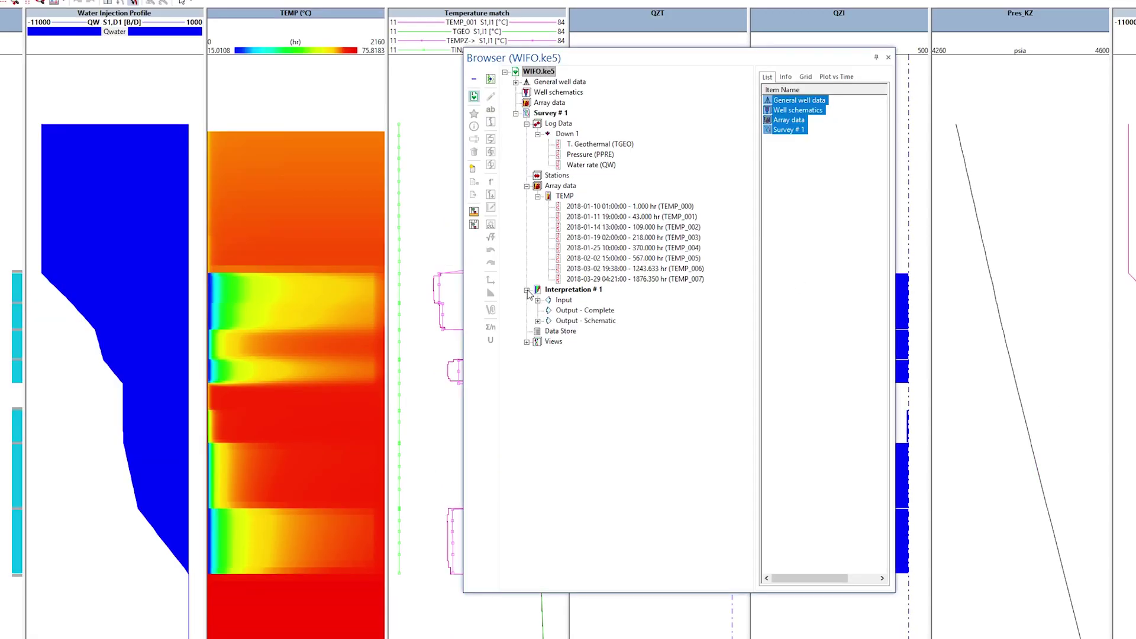
{"action": "left_click", "coordinate": [537, 321]}
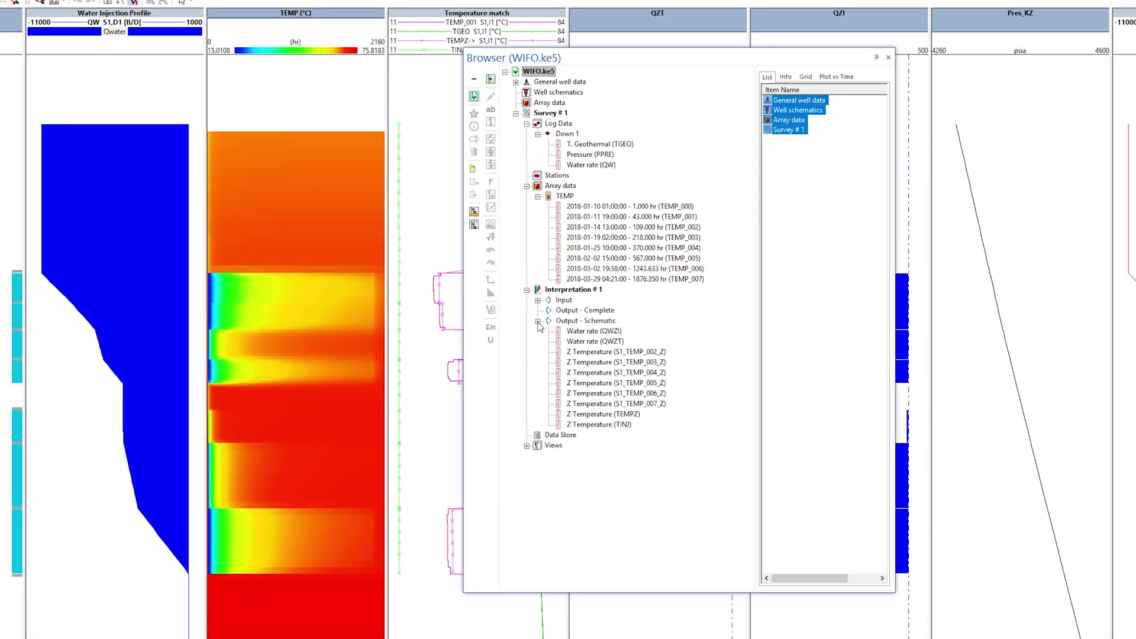
{"action": "left_click", "coordinate": [565, 341]}
{"action": "left_click_drag", "start_coordinate": [583, 343], "coordinate": [1135, 401]}
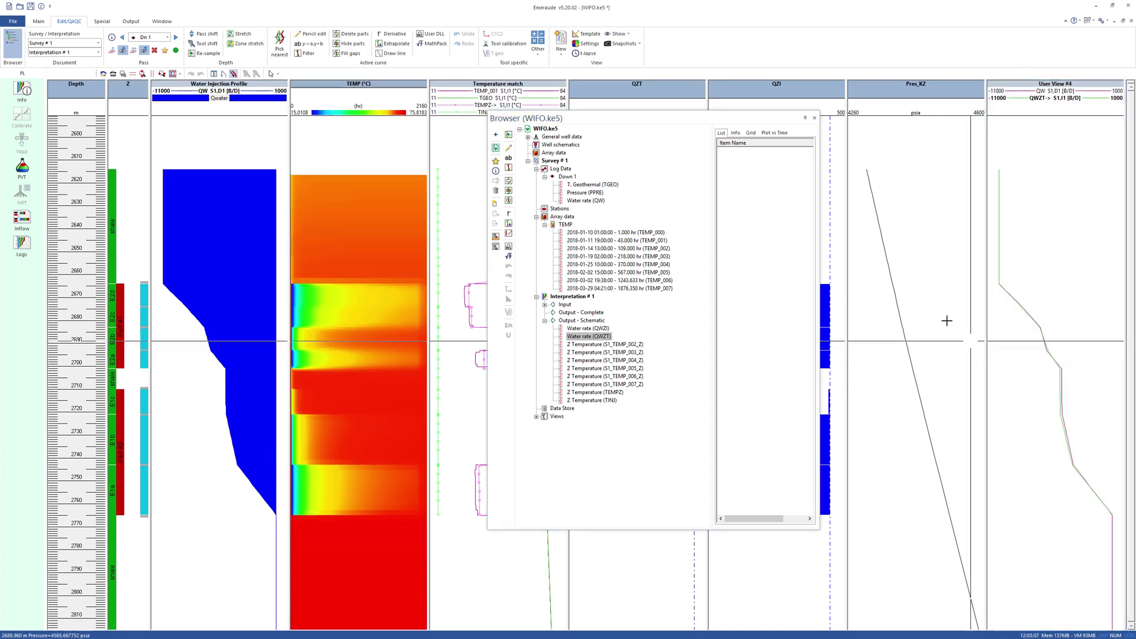
- Create User View #5 and add the TEMP_000 temperature trace to it
{"action": "left_click", "coordinate": [563, 61]}
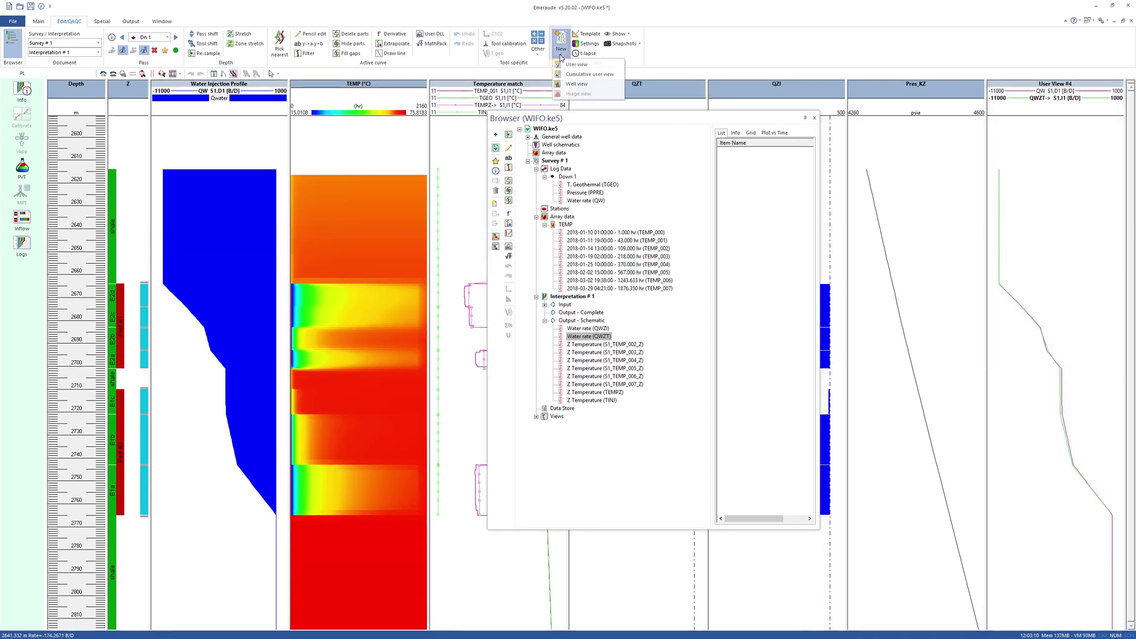
{"action": "left_click", "coordinate": [600, 67]}
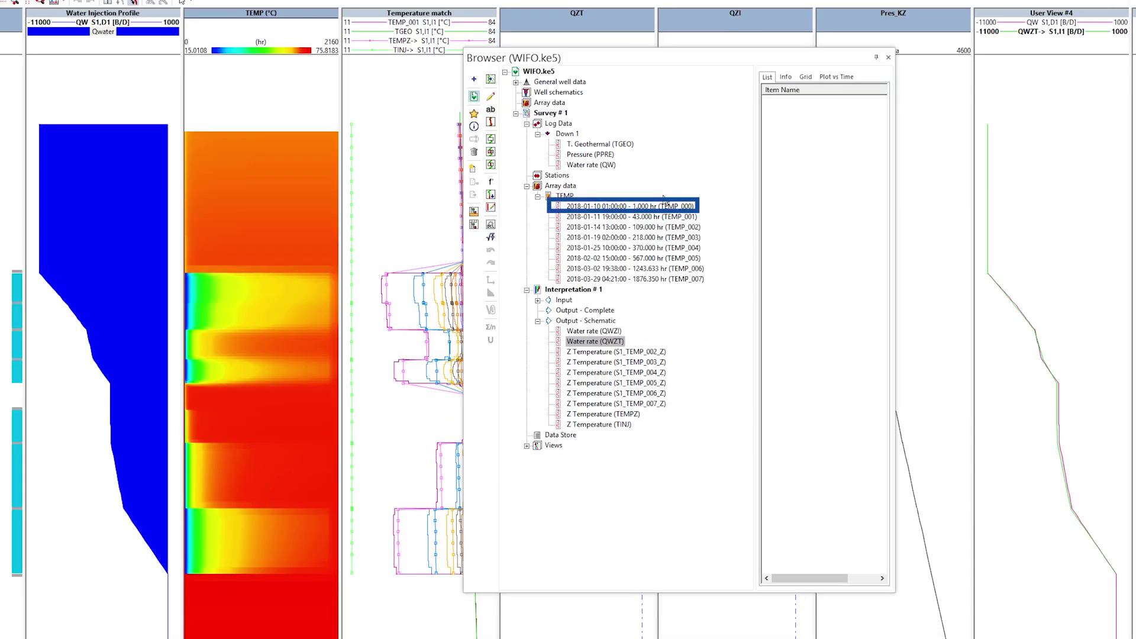
{"action": "left_click", "coordinate": [674, 212]}
{"action": "left_click_drag", "start_coordinate": [786, 228], "coordinate": [1049, 289]}
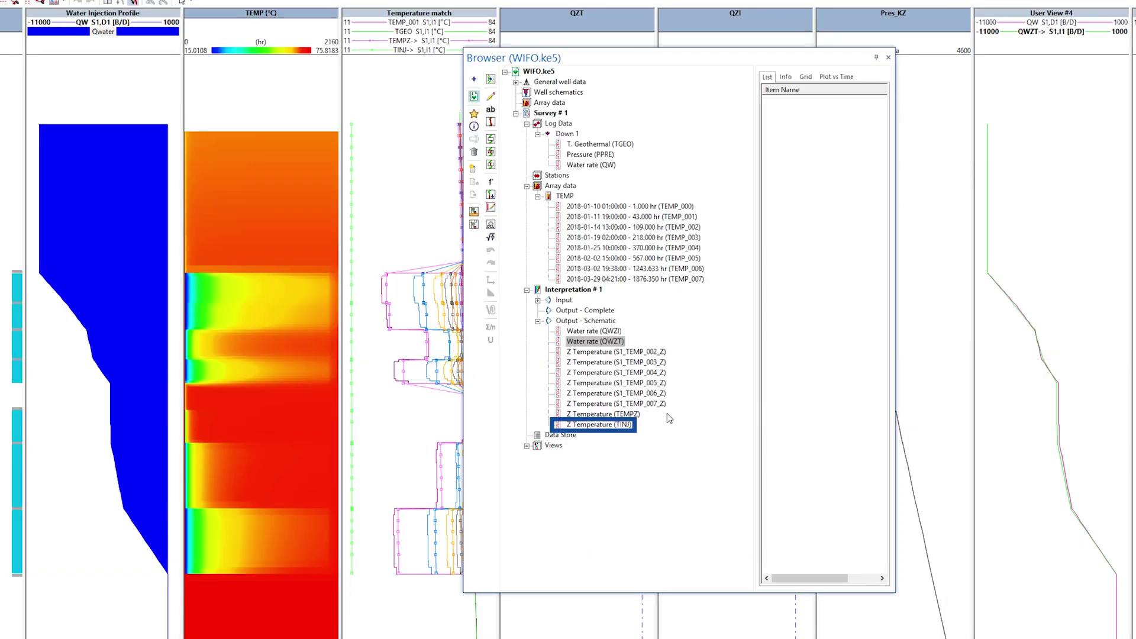
- Overlay the Z Temperature (TINJ) curve in User View #5 and close the Browser
{"action": "left_click", "coordinate": [629, 428]}
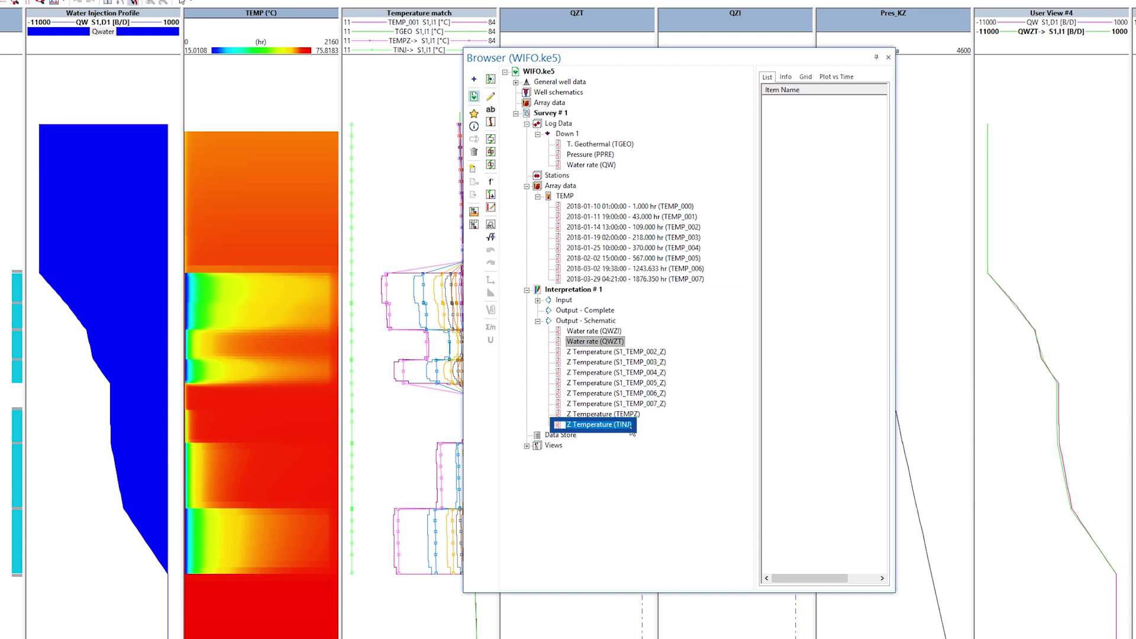
{"action": "left_click_drag", "start_coordinate": [632, 433], "coordinate": [1135, 464]}
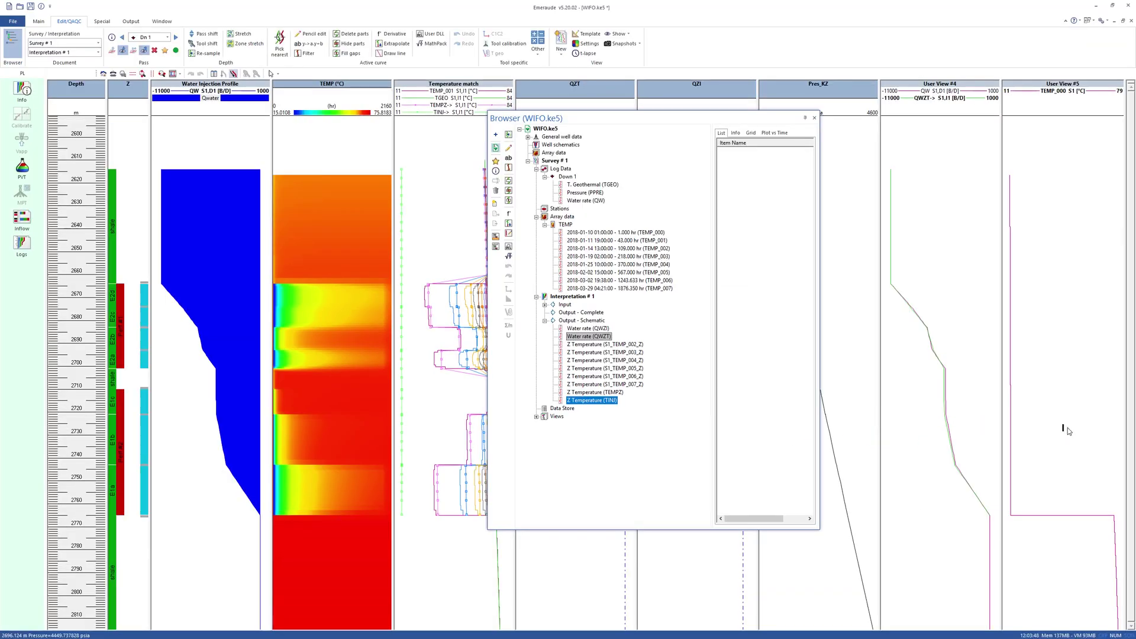
{"action": "left_click_drag", "start_coordinate": [1068, 431], "coordinate": [1068, 431]}
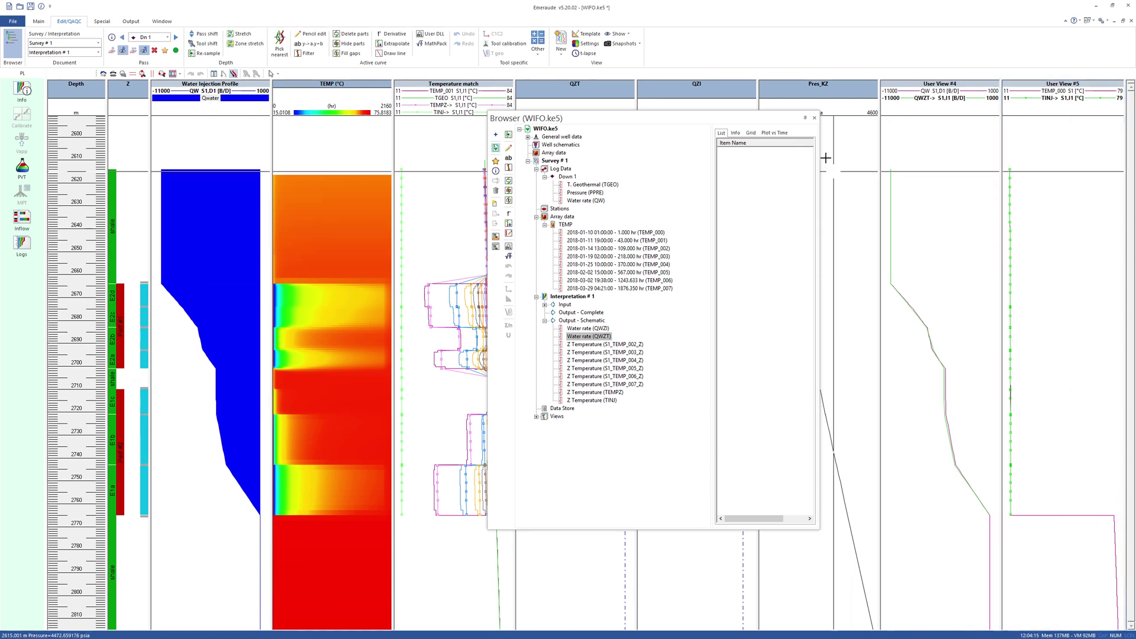
{"action": "left_click", "coordinate": [814, 119]}
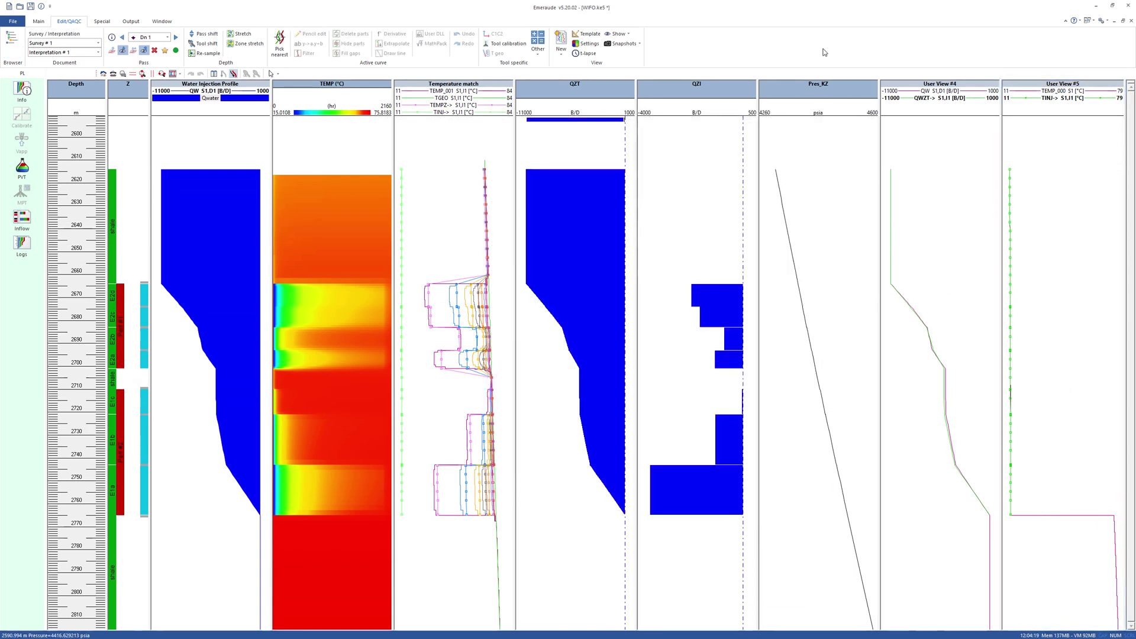